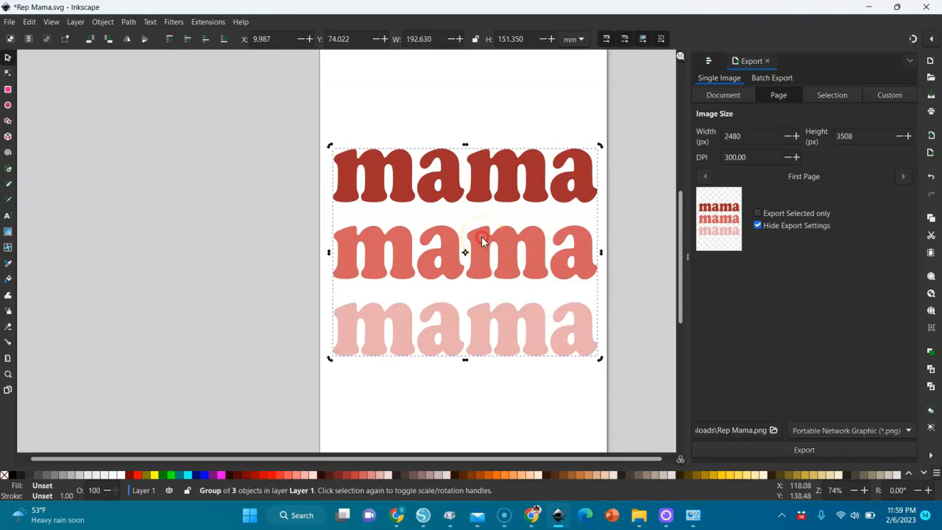
Copy the three-line red mama group from Rep Mama.svg and paste it into New document 3, beside the left edge of the page.
{"action": "right_click", "coordinate": [480, 237]}
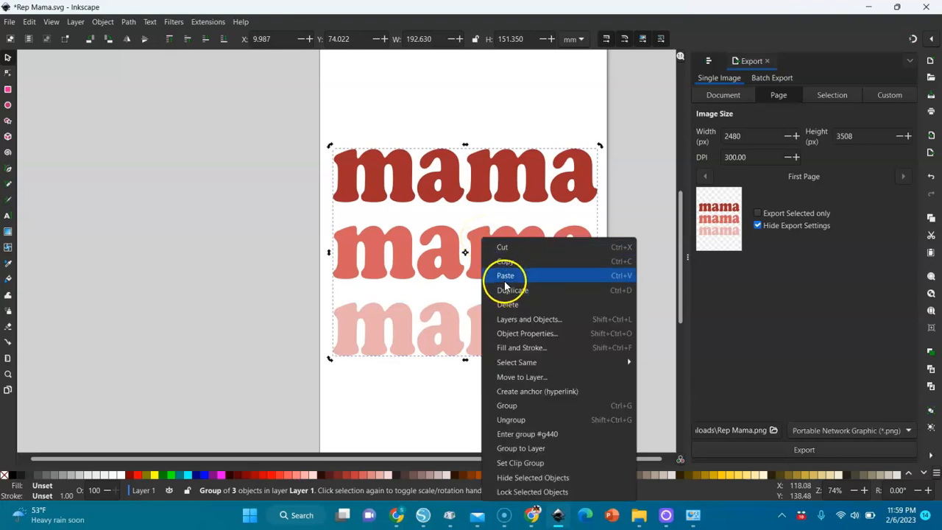
{"action": "left_click", "coordinate": [505, 263]}
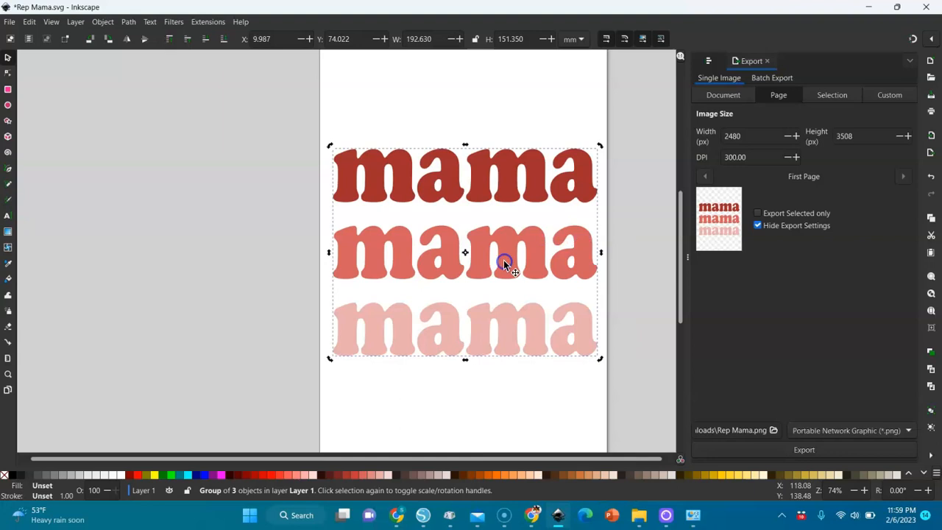
{"action": "mouse_move", "coordinate": [557, 513]}
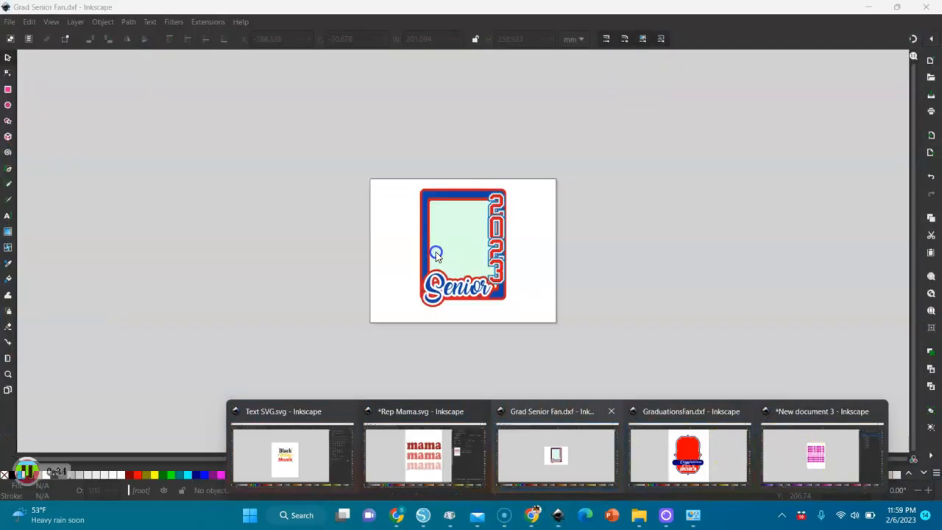
{"action": "left_click", "coordinate": [425, 456]}
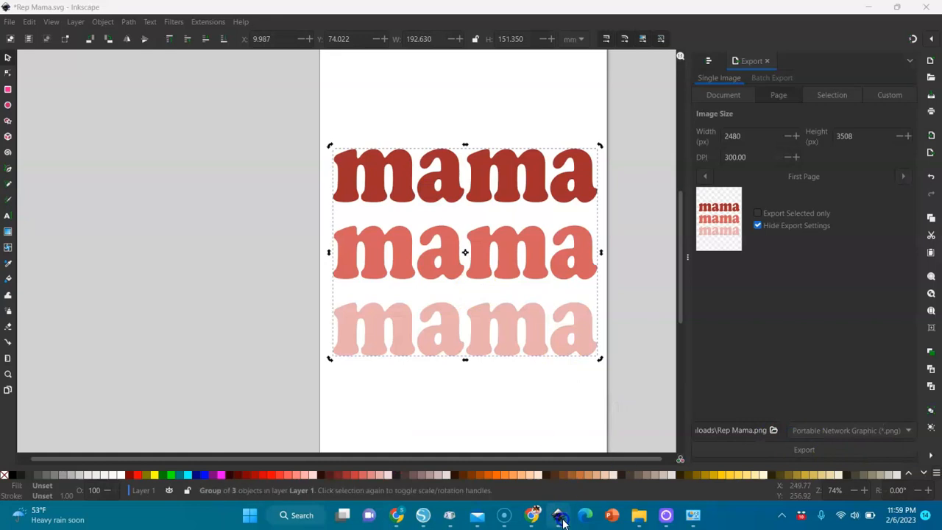
{"action": "mouse_move", "coordinate": [557, 512]}
{"action": "left_click", "coordinate": [802, 448]}
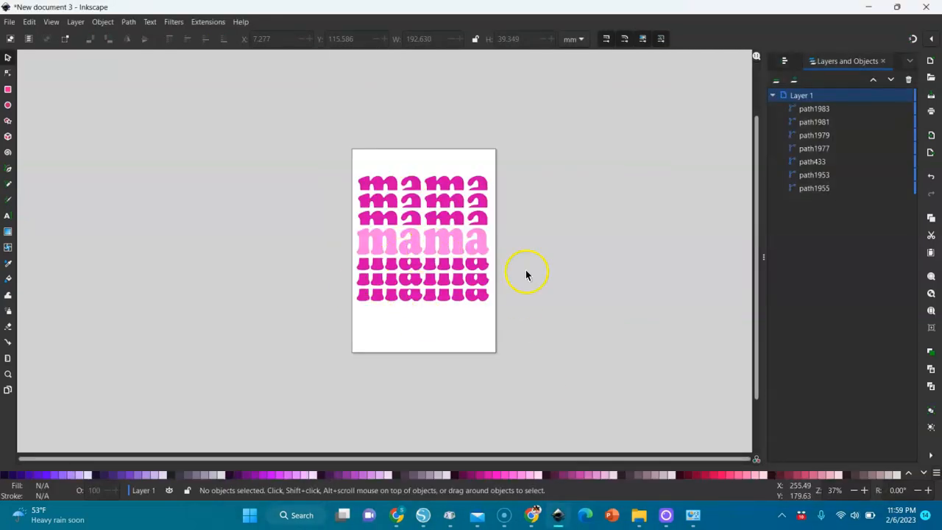
{"action": "right_click", "coordinate": [153, 211]}
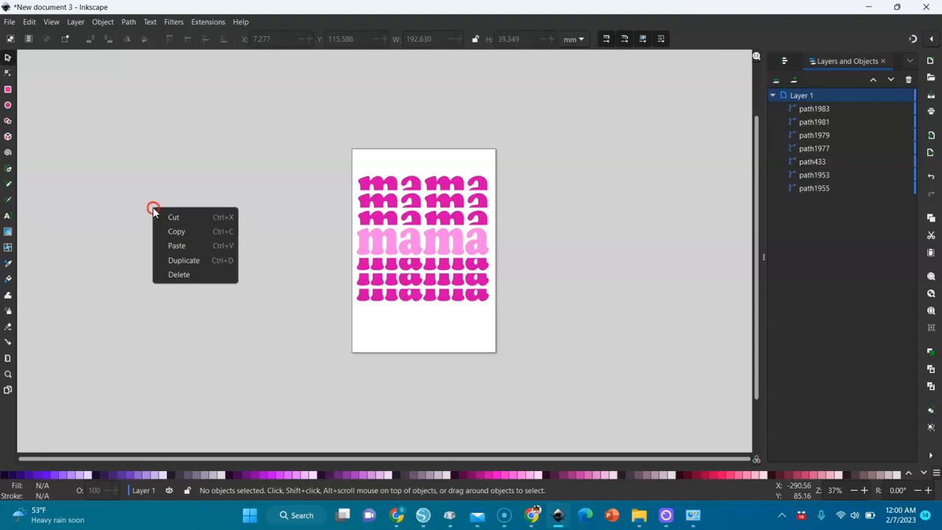
{"action": "left_click", "coordinate": [177, 245]}
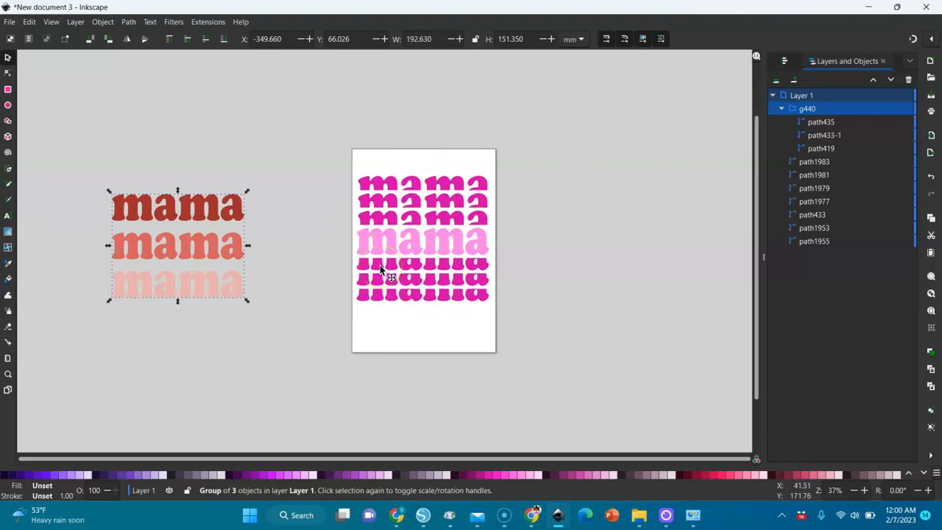
Ungroup the pasted mama design and delete its two lower, lighter words, keeping only the dark red one.
{"action": "right_click", "coordinate": [217, 221]}
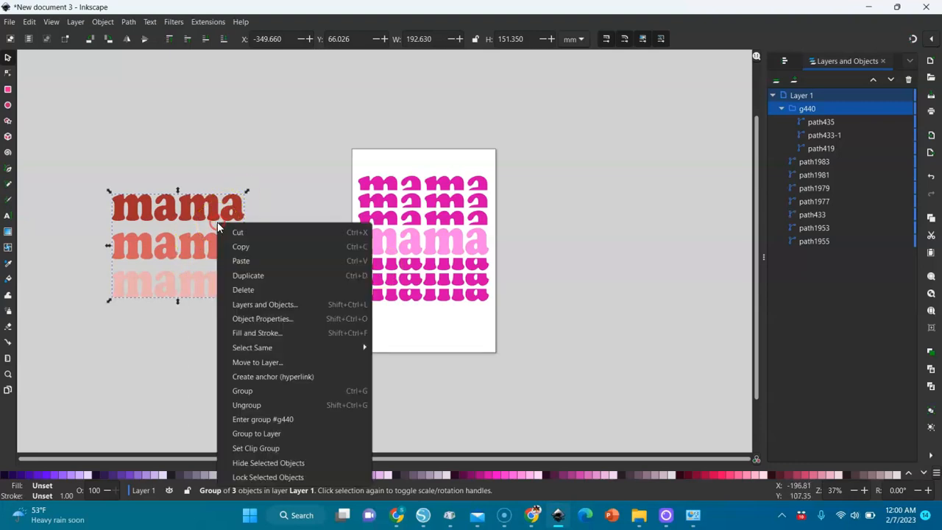
{"action": "left_click", "coordinate": [248, 405]}
{"action": "left_click", "coordinate": [291, 223]}
{"action": "left_click_drag", "start_coordinate": [291, 223], "coordinate": [55, 320]}
{"action": "key", "text": "Delete"}
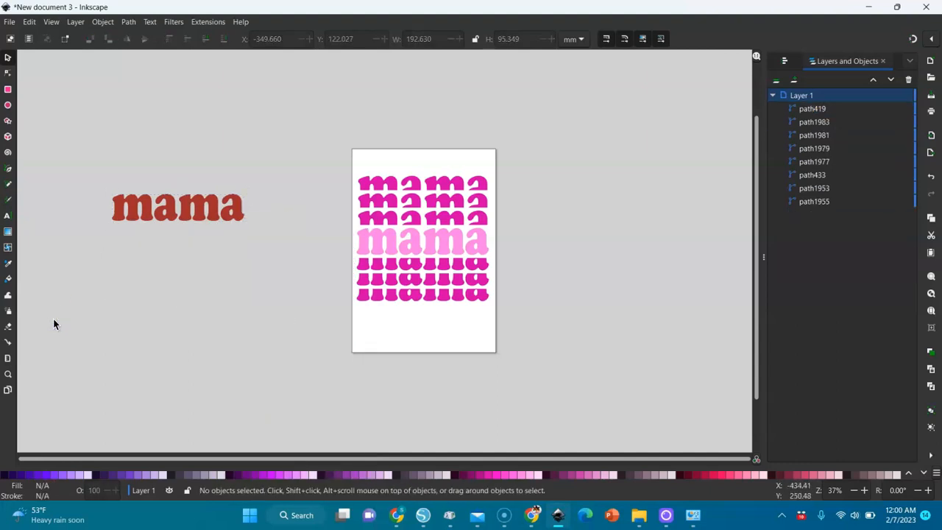
Move the dark red mama word to the right of the page and place a duplicate of it above.
{"action": "left_click_drag", "start_coordinate": [199, 207], "coordinate": [633, 185]}
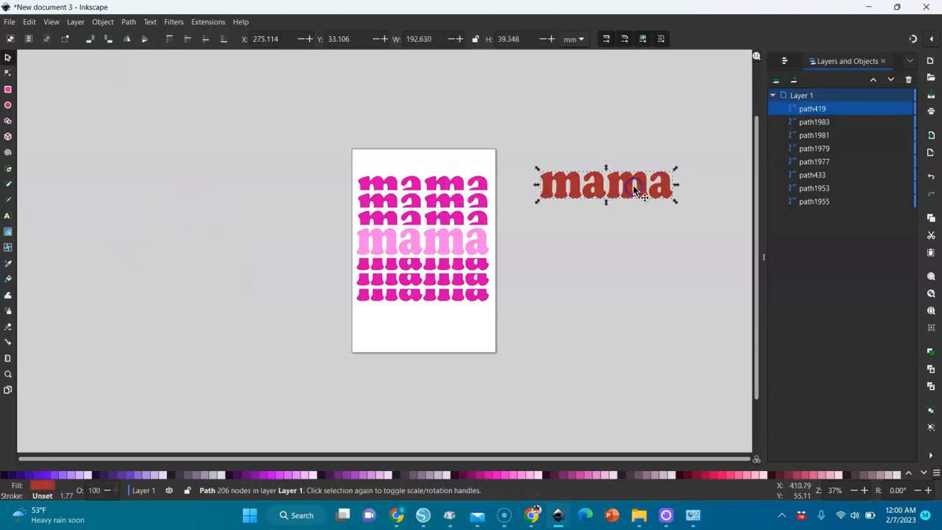
{"action": "left_click", "coordinate": [632, 185]}
{"action": "key", "text": "ctrl+d"}
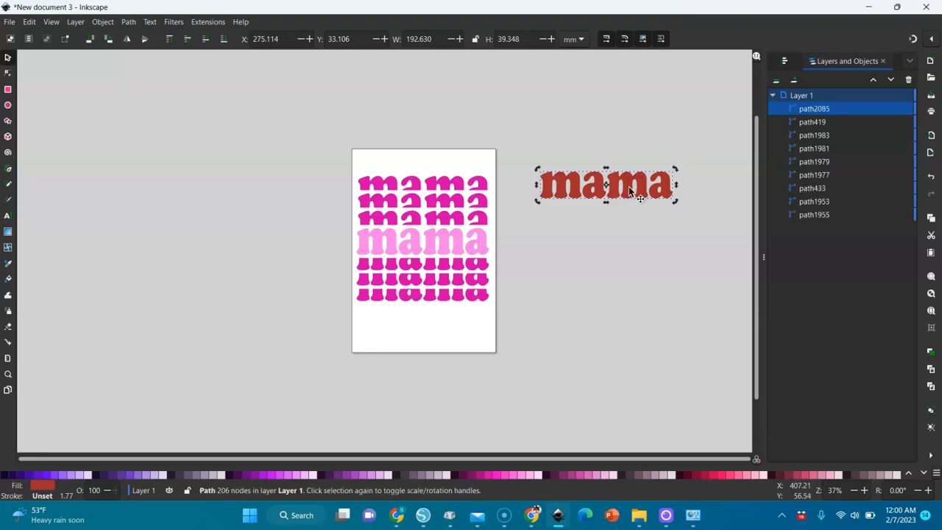
{"action": "left_click_drag", "start_coordinate": [633, 185], "coordinate": [626, 113]}
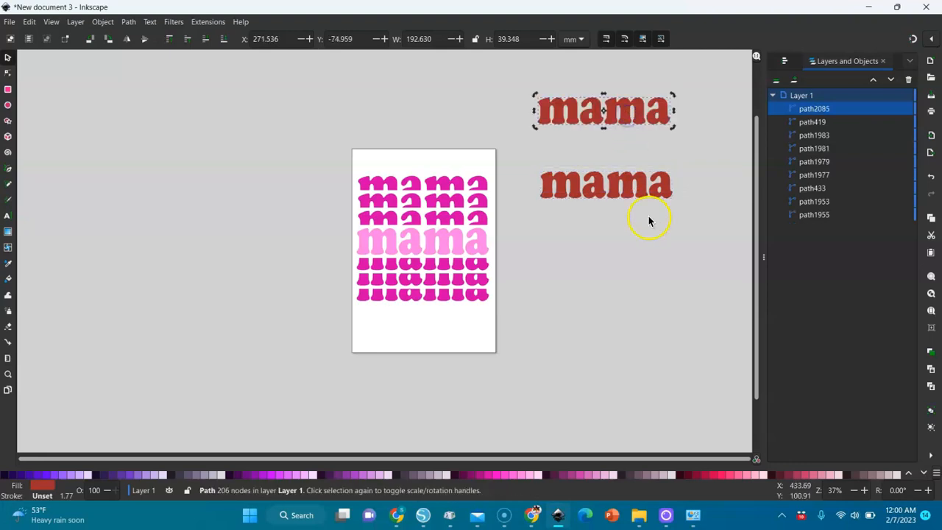
Move the lower dark red mama word down beside the page, to about X 243 mm, Y 110 mm, and deselect it.
{"action": "left_click_drag", "start_coordinate": [640, 190], "coordinate": [623, 235]}
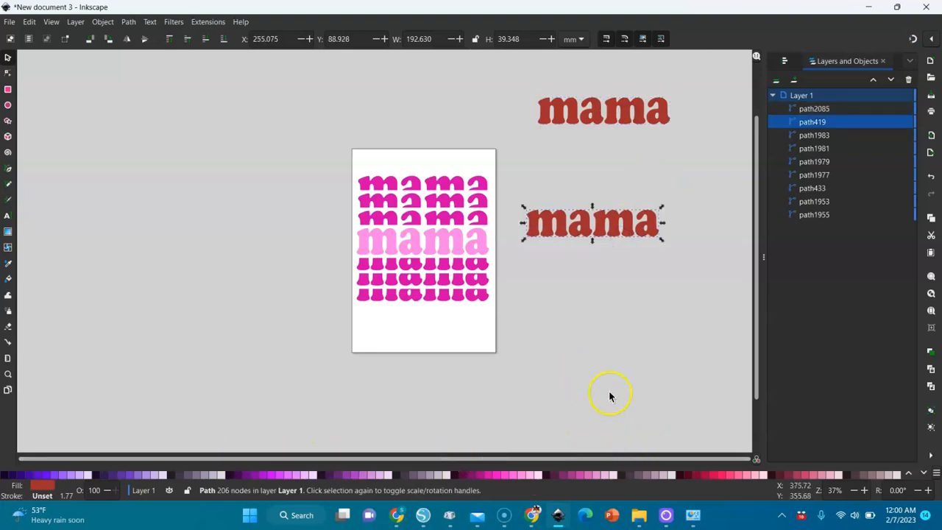
{"action": "key", "text": "plus"}
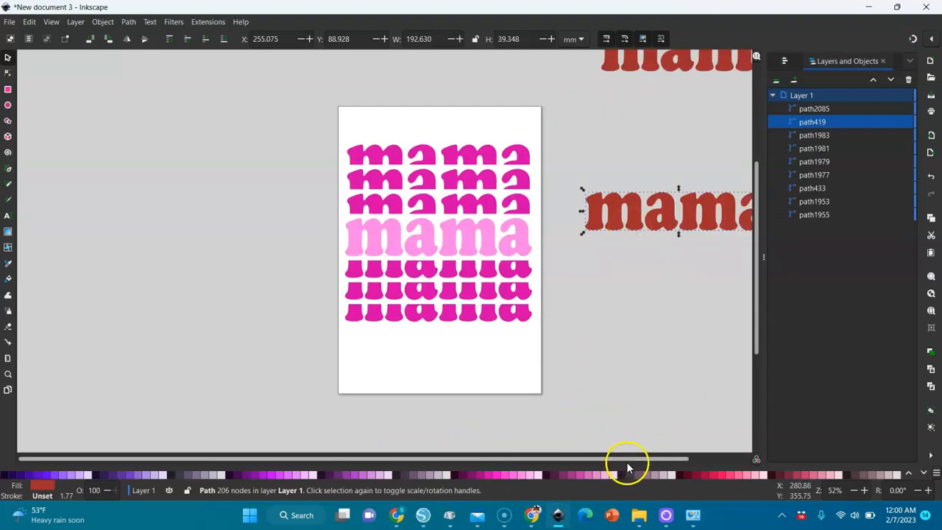
{"action": "left_click_drag", "start_coordinate": [632, 461], "coordinate": [712, 458]}
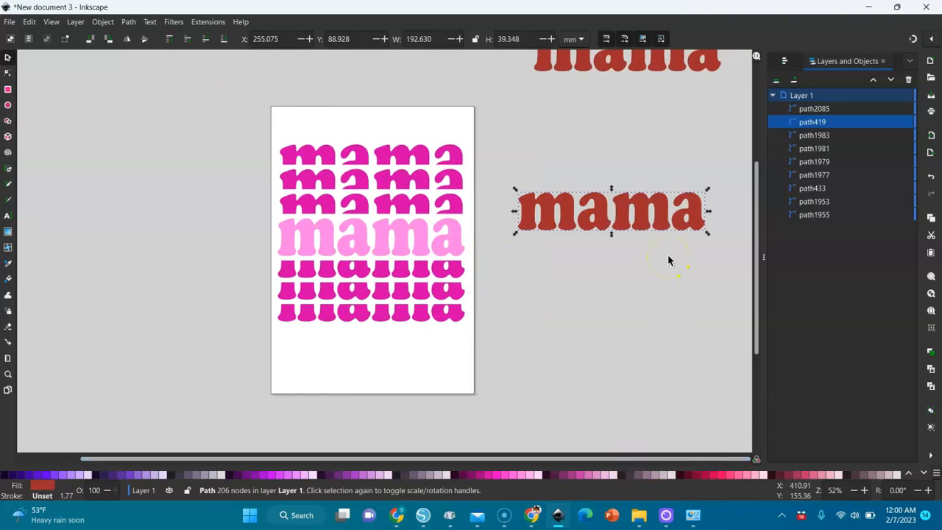
{"action": "left_click_drag", "start_coordinate": [663, 212], "coordinate": [650, 238]}
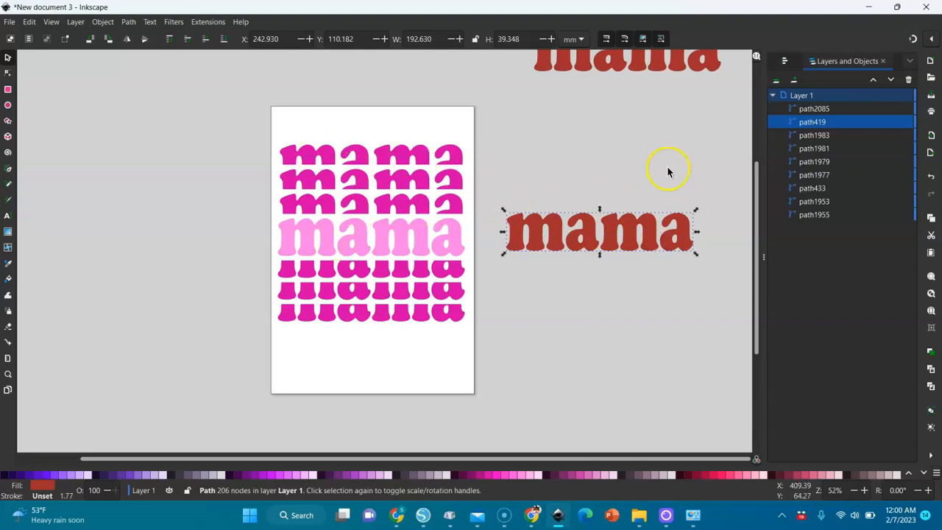
{"action": "left_click", "coordinate": [630, 164]}
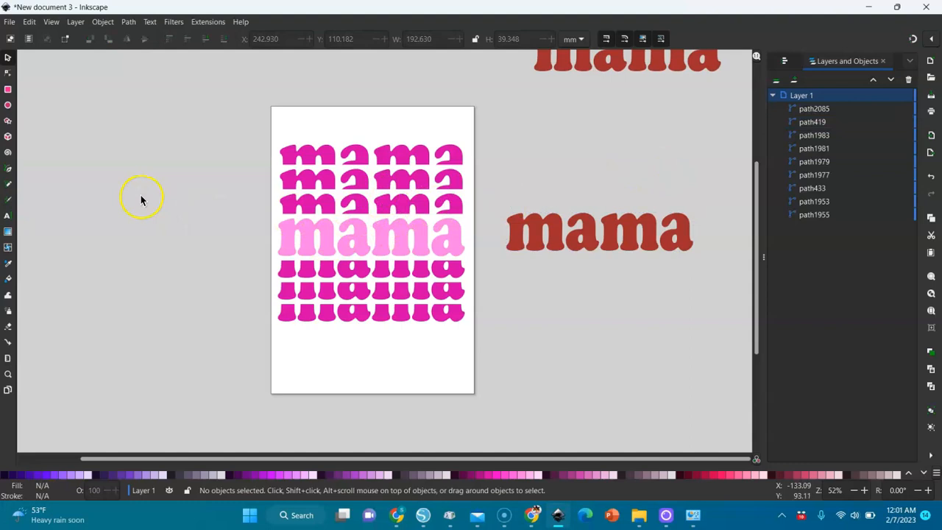
Draw a thin horizontal rectangle about 230 mm wide and 2 mm high below the red word and fill it dark purple.
{"action": "left_click", "coordinate": [8, 90]}
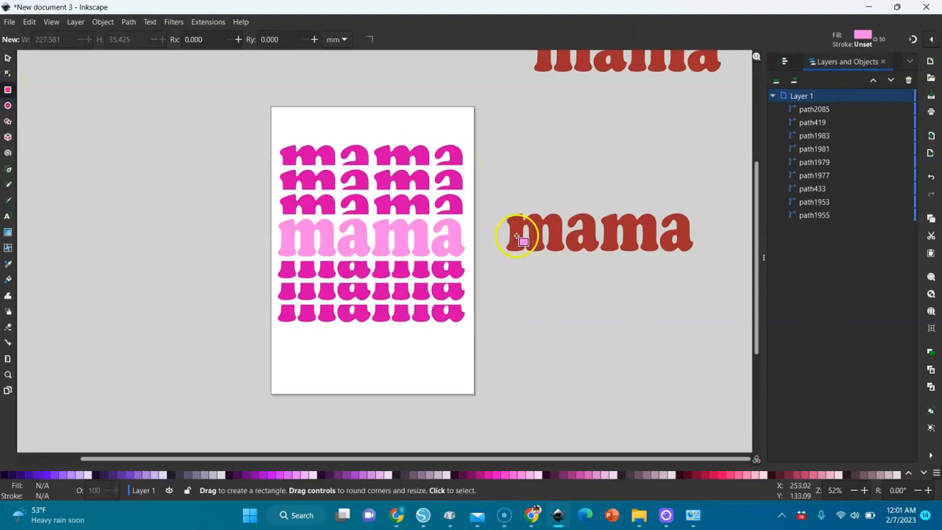
{"action": "left_click_drag", "start_coordinate": [523, 303], "coordinate": [745, 302]}
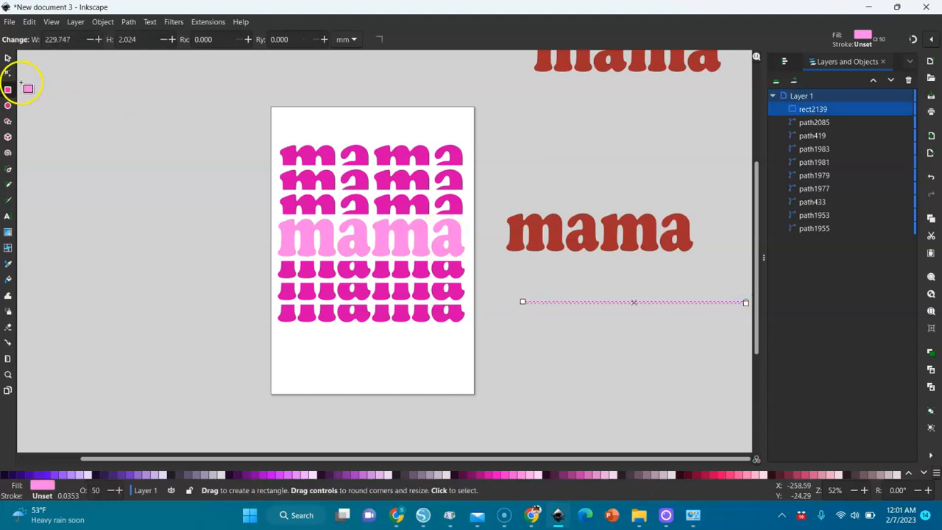
{"action": "left_click", "coordinate": [100, 474]}
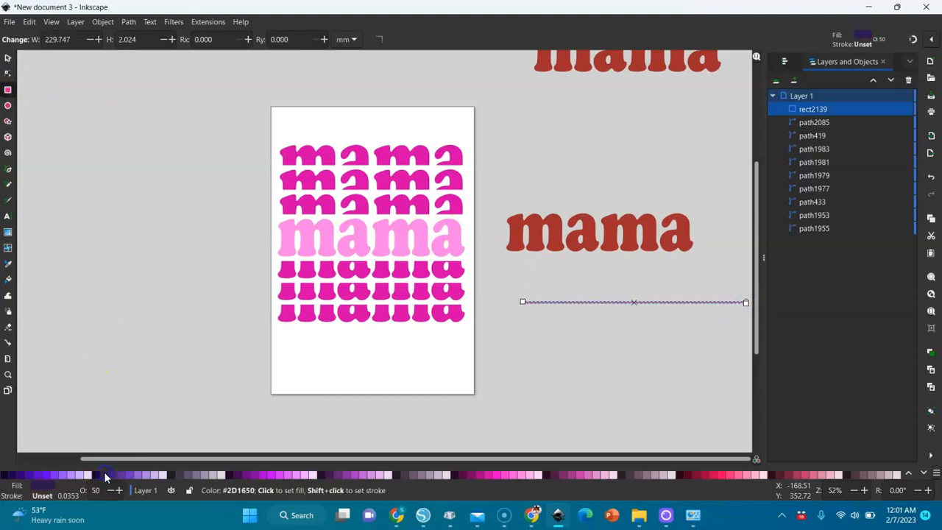
Place the thin rectangle horizontally across the middle of the lower red mama word, extending past both ends.
{"action": "left_click", "coordinate": [7, 58]}
{"action": "left_click_drag", "start_coordinate": [611, 301], "coordinate": [575, 231]}
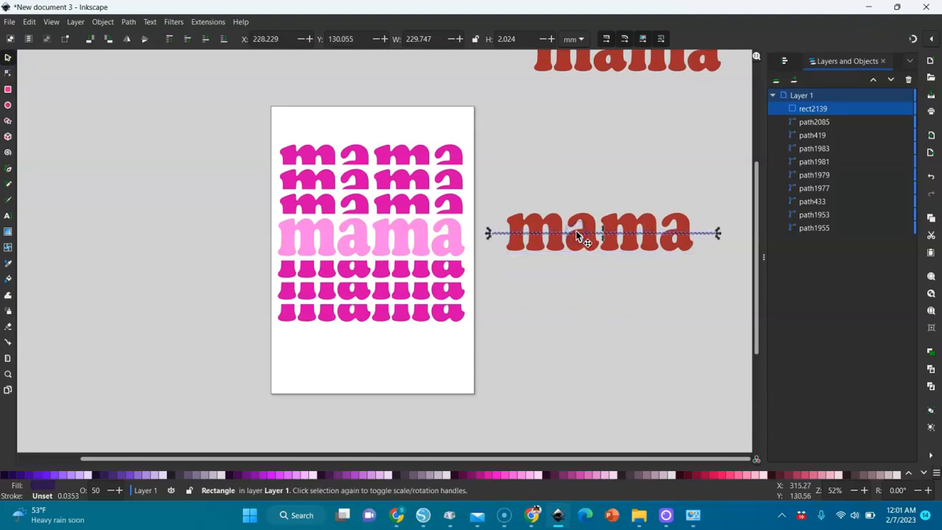
{"action": "key", "text": "plus"}
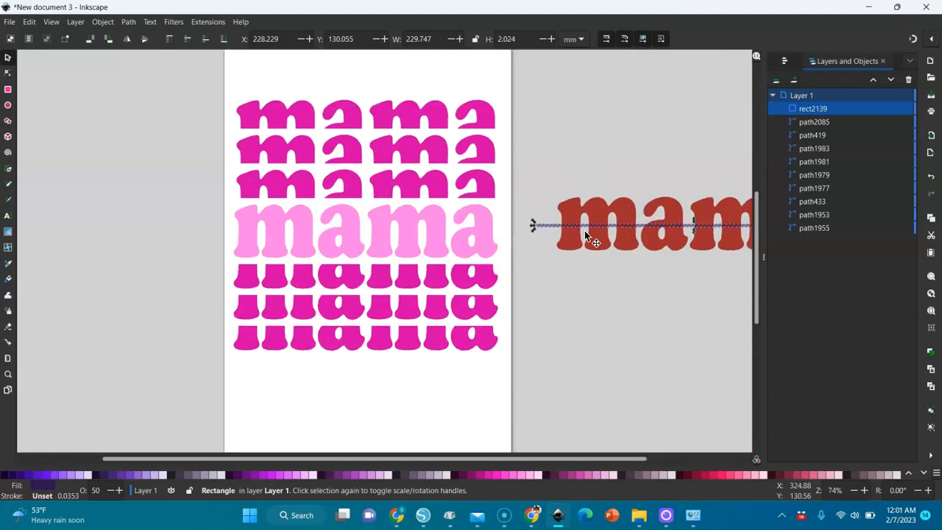
{"action": "key", "text": "3"}
{"action": "key", "text": "minus"}
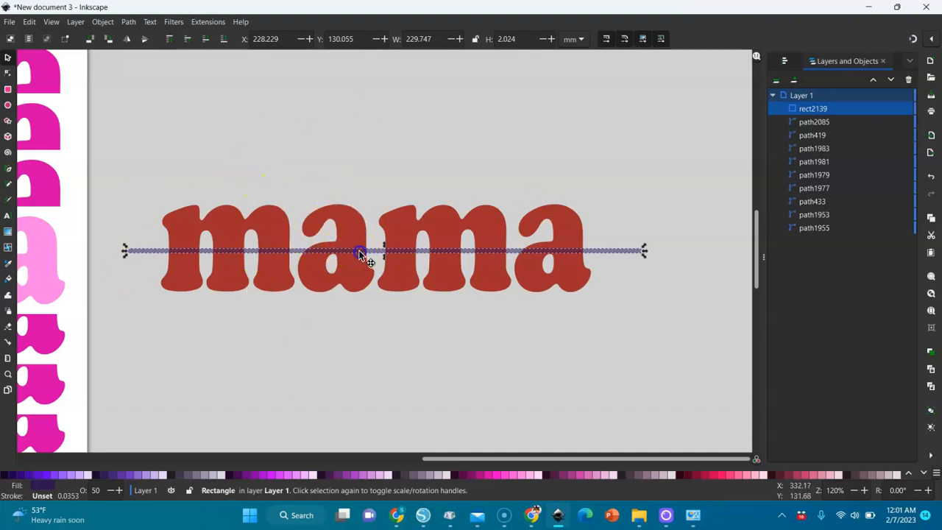
Reposition the rectangle slightly below the word's middle, at about Y 134 mm, and thin it to about 0.7 mm high.
{"action": "left_click_drag", "start_coordinate": [358, 251], "coordinate": [361, 244]}
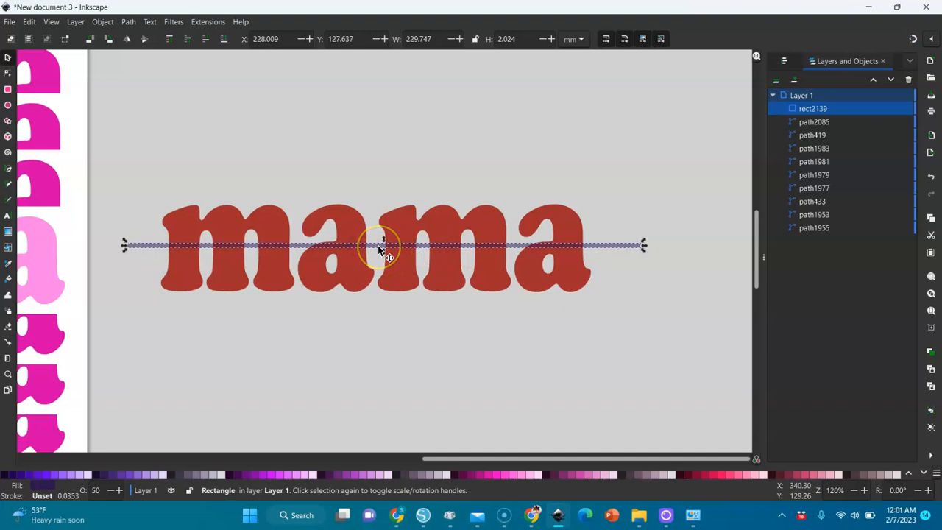
{"action": "key", "text": "Down"}
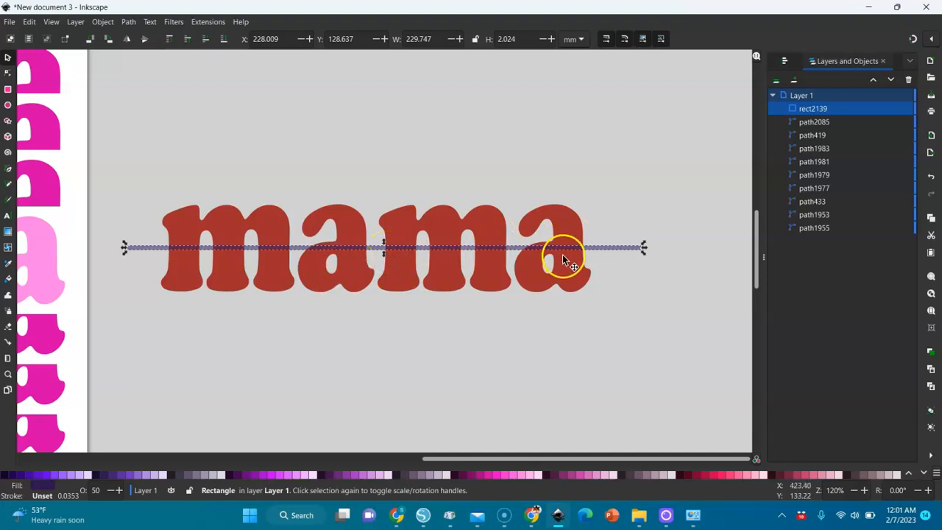
{"action": "left_click_drag", "start_coordinate": [508, 248], "coordinate": [508, 263]}
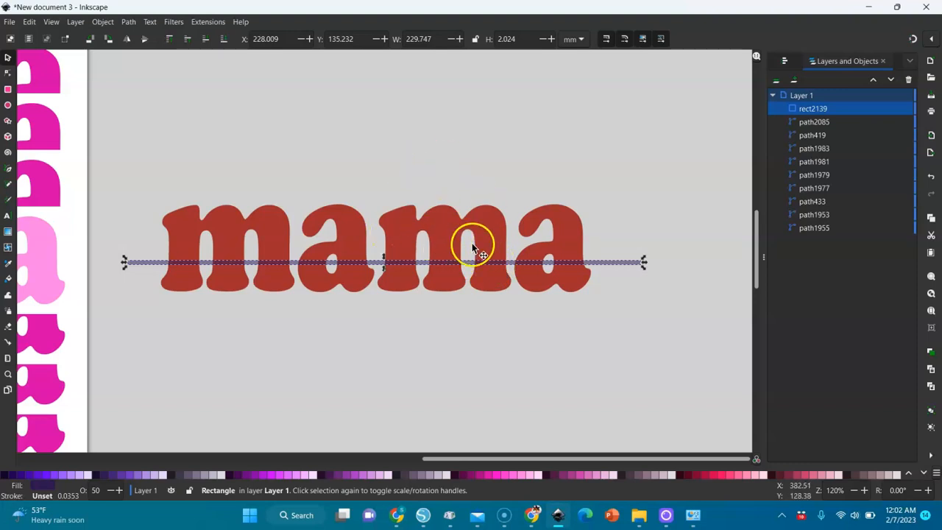
{"action": "left_click_drag", "start_coordinate": [464, 257], "coordinate": [461, 245]}
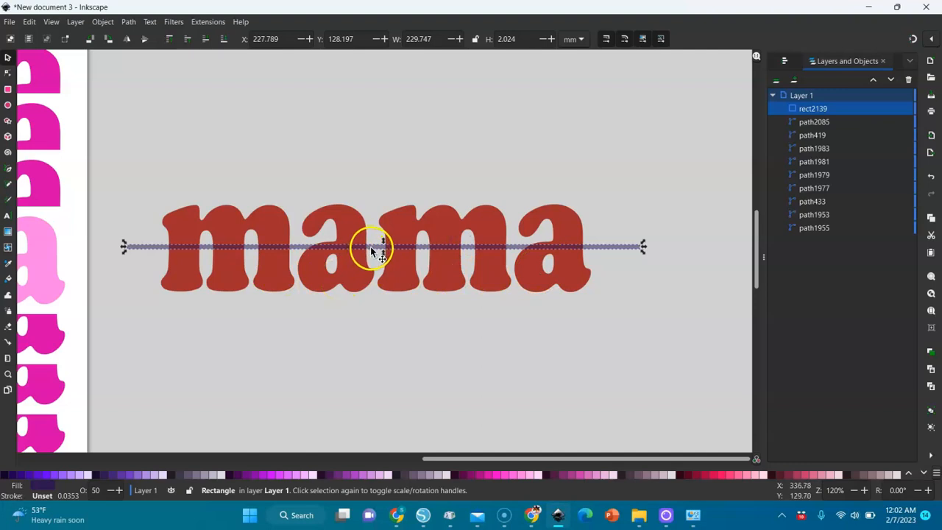
{"action": "left_click_drag", "start_coordinate": [370, 248], "coordinate": [372, 266]}
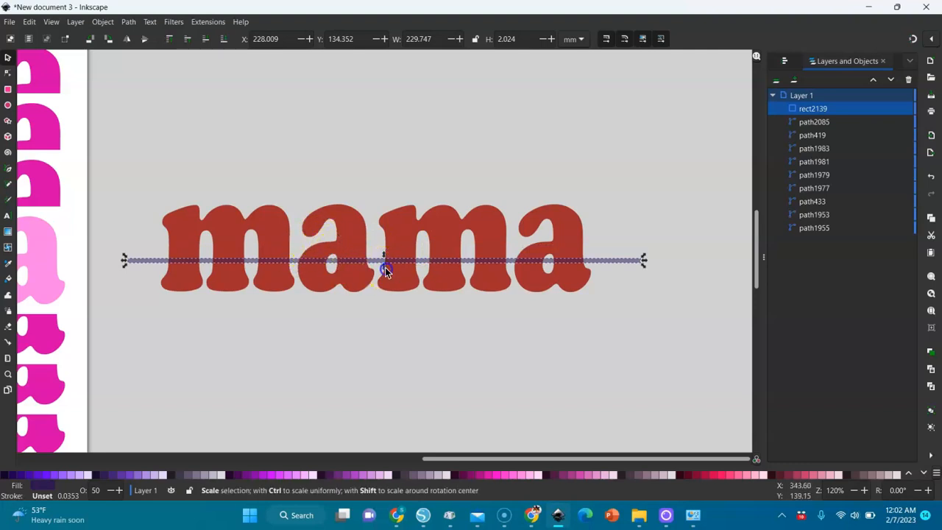
{"action": "left_click_drag", "start_coordinate": [384, 267], "coordinate": [384, 263]}
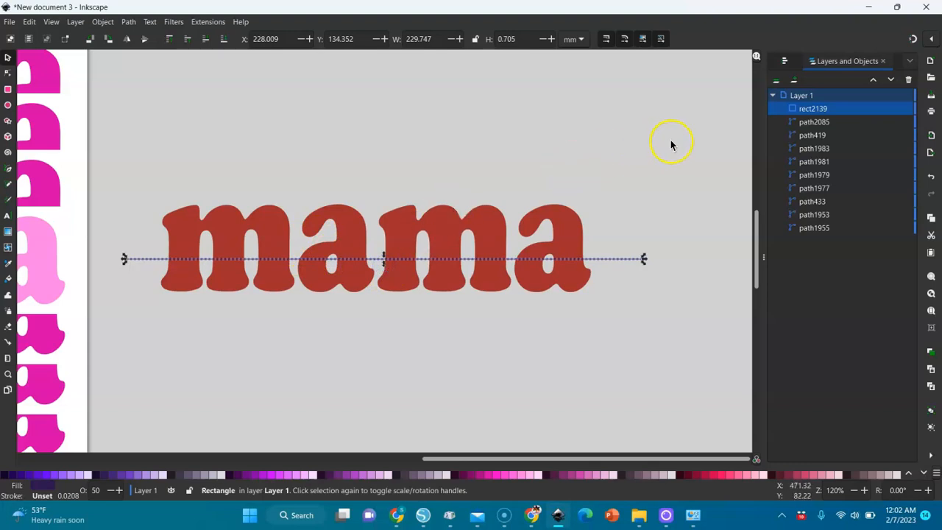
Subtract the thin rectangle from the lower red mama word with the Difference path operation.
{"action": "left_click_drag", "start_coordinate": [690, 152], "coordinate": [89, 370]}
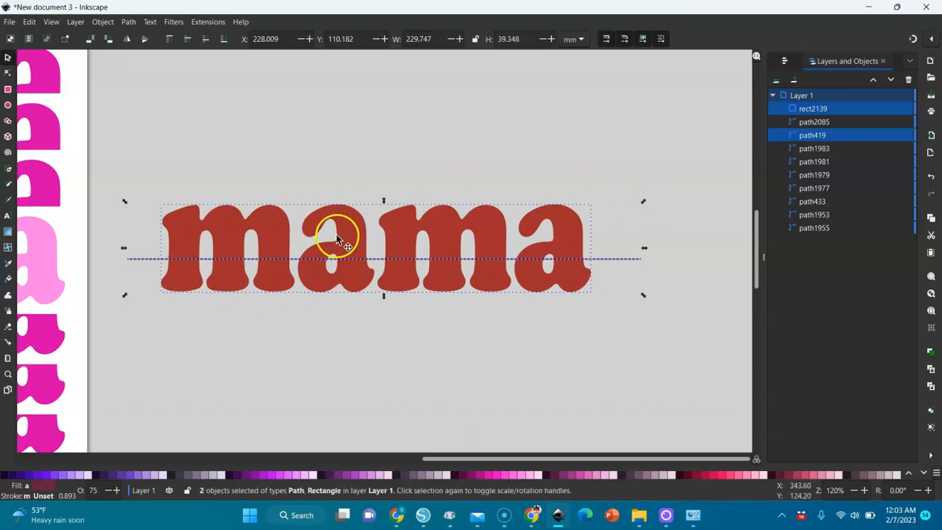
{"action": "left_click", "coordinate": [129, 23]}
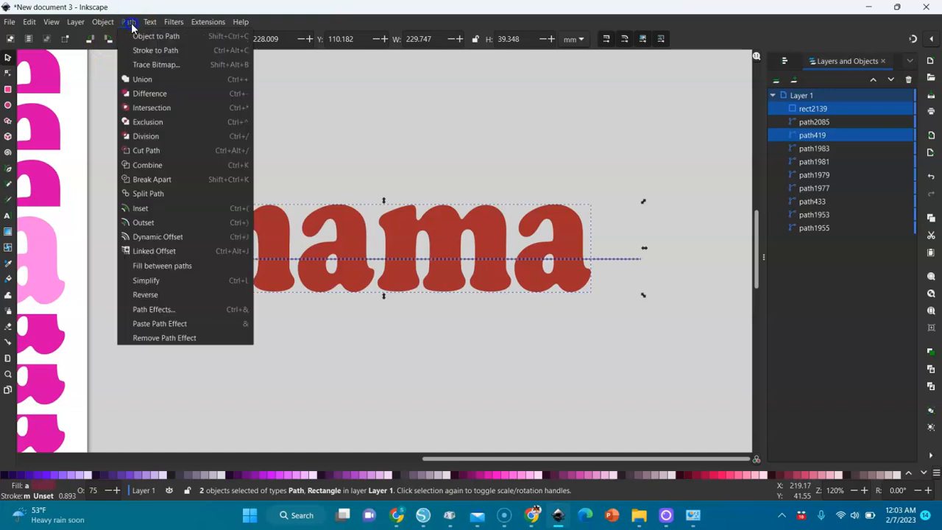
{"action": "left_click", "coordinate": [142, 93]}
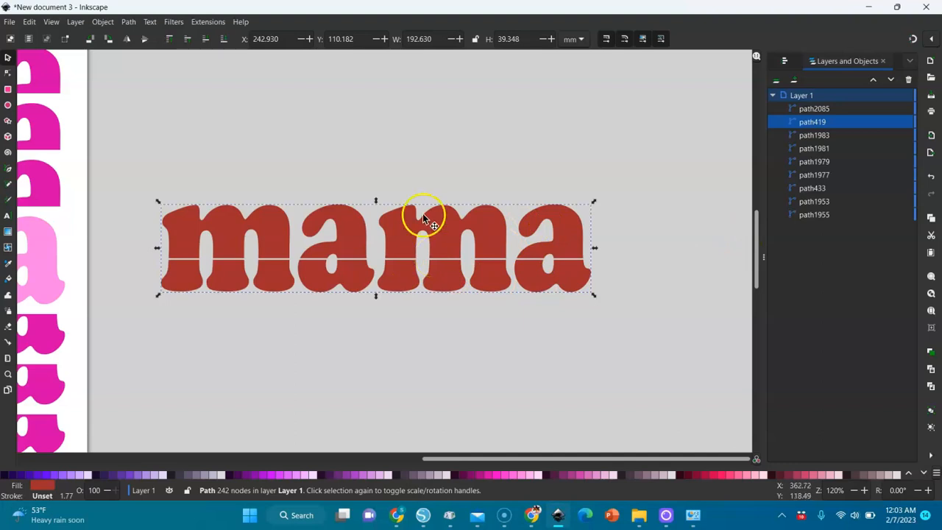
Break apart the sliced mama word into separate letter pieces.
{"action": "key", "text": "minus"}
{"action": "key", "text": "minus"}
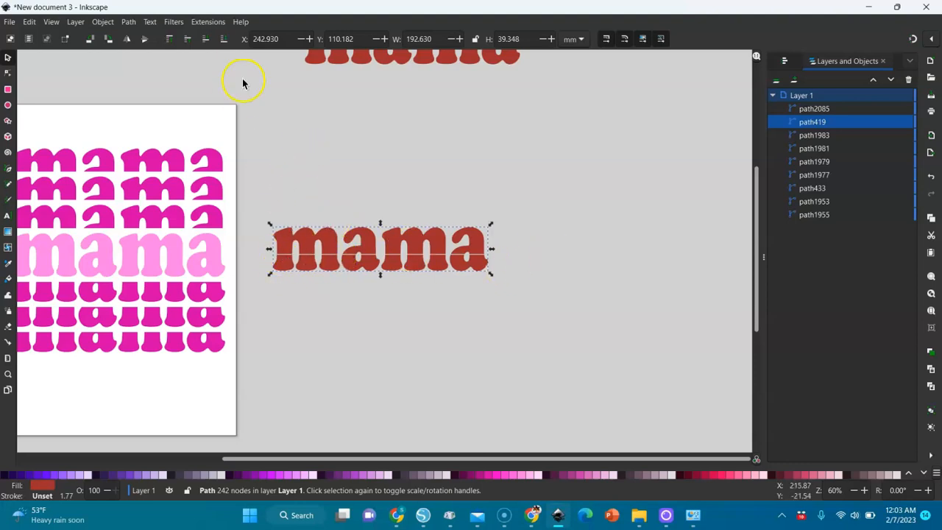
{"action": "left_click", "coordinate": [127, 22]}
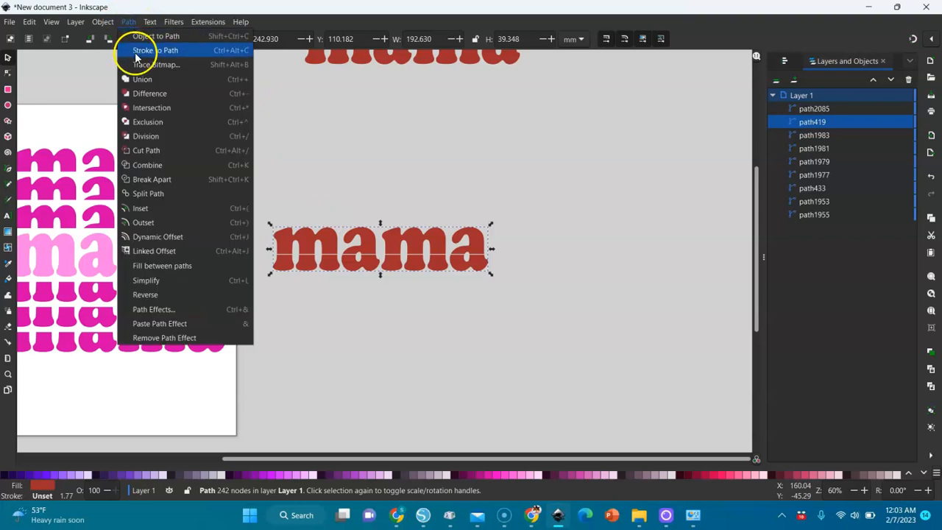
{"action": "left_click", "coordinate": [148, 179]}
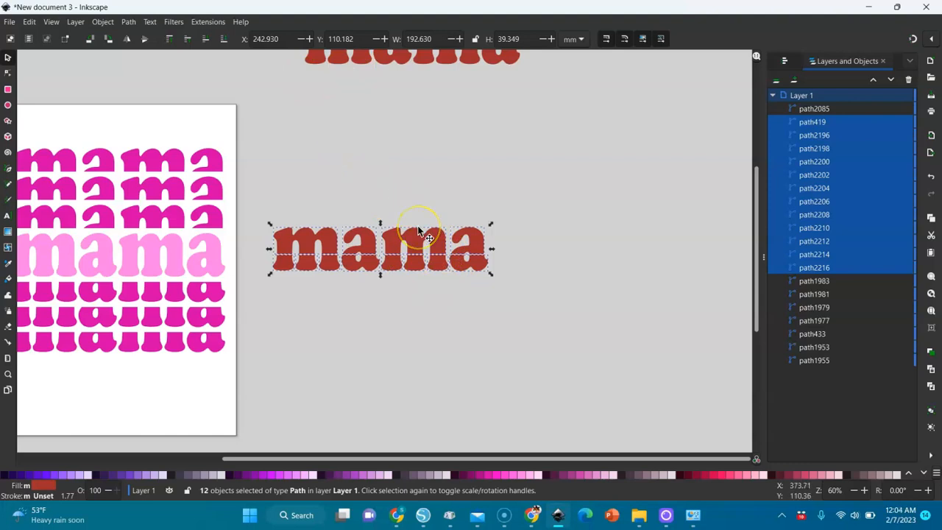
Try to move the lower piece of the second m's first stem down by about 5 mm.
{"action": "key", "text": "3"}
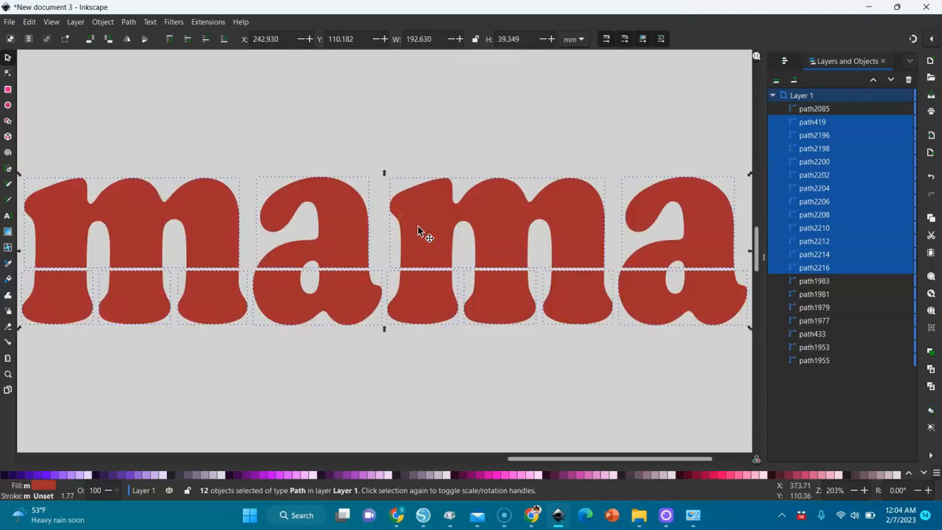
{"action": "left_click", "coordinate": [442, 365]}
{"action": "left_click_drag", "start_coordinate": [427, 311], "coordinate": [428, 346]}
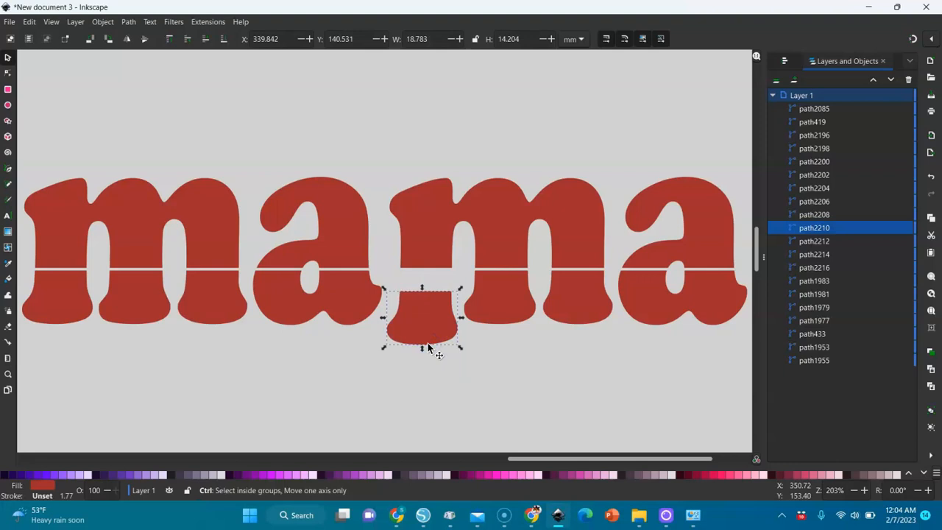
{"action": "key", "text": "ctrl+z"}
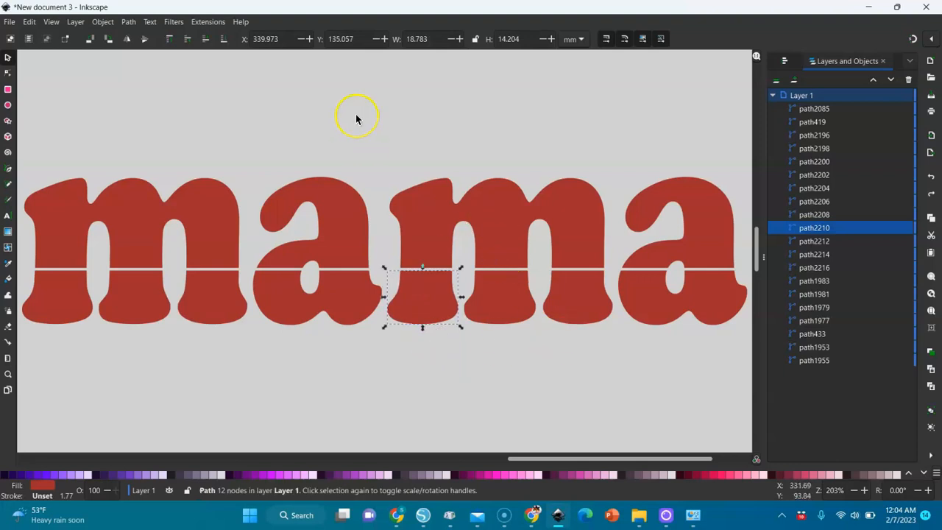
Combine the four upper-half letter pieces into one path and fill it with bright purple-magenta.
{"action": "key", "text": "minus"}
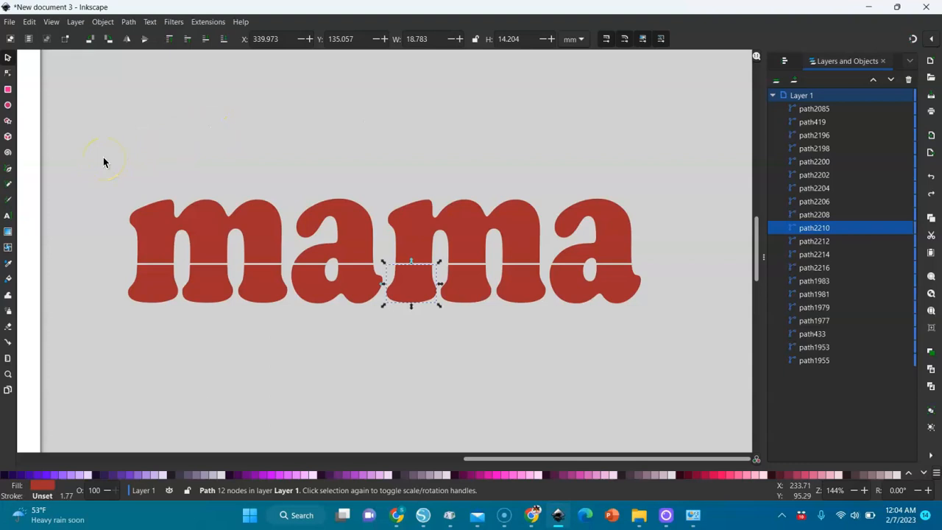
{"action": "left_click_drag", "start_coordinate": [108, 173], "coordinate": [659, 270]}
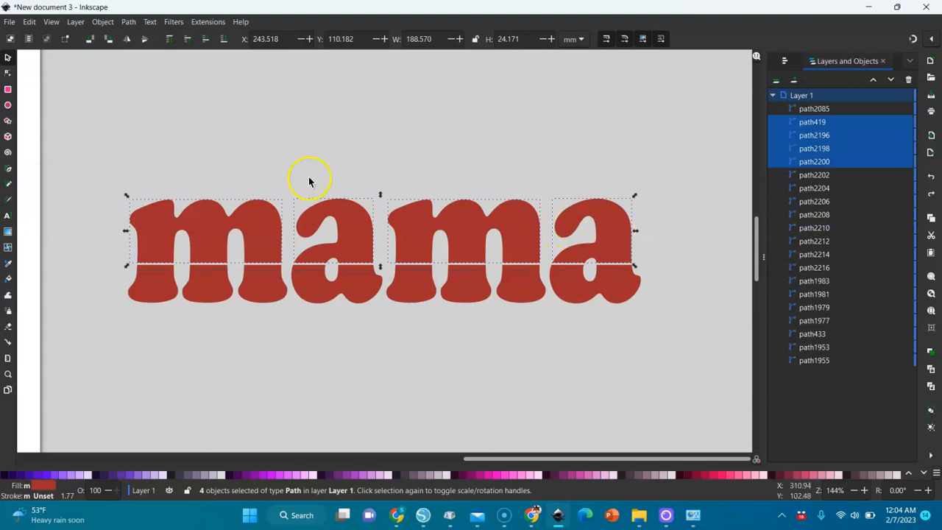
{"action": "left_click", "coordinate": [129, 22]}
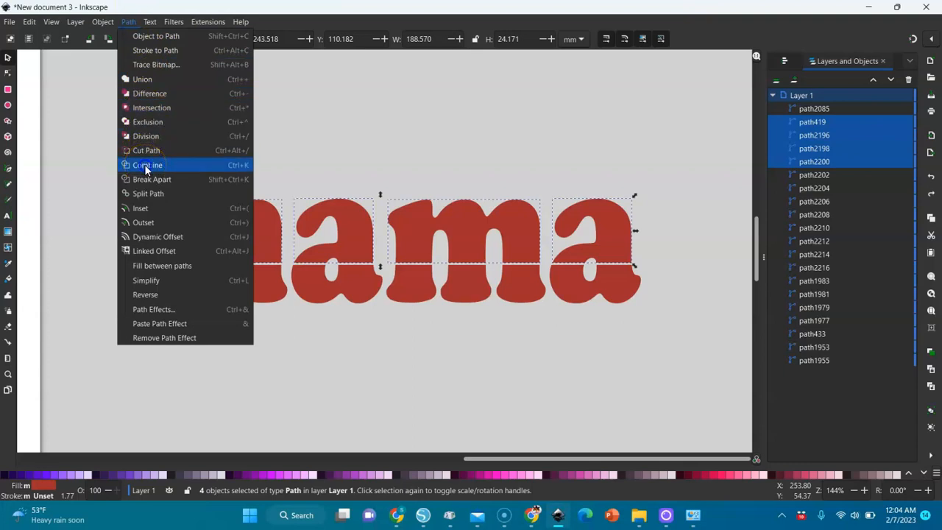
{"action": "left_click", "coordinate": [144, 164]}
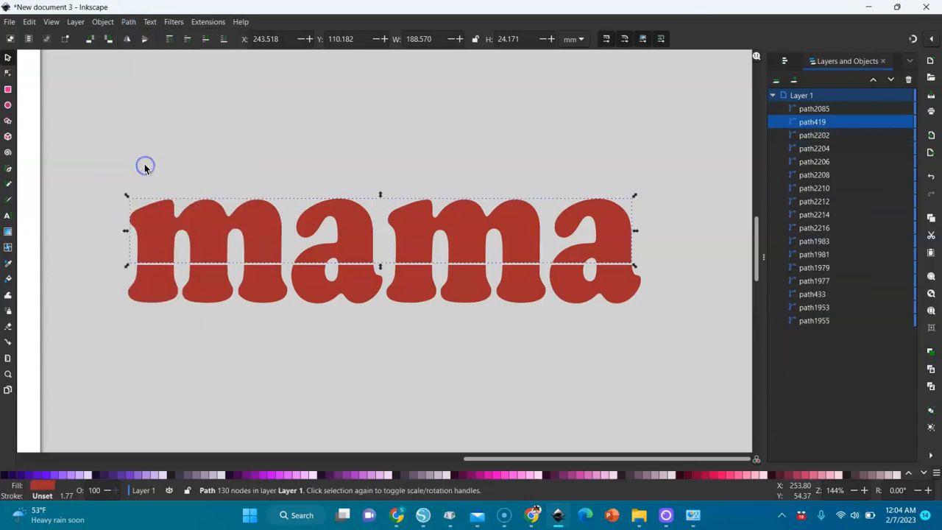
{"action": "left_click", "coordinate": [283, 476]}
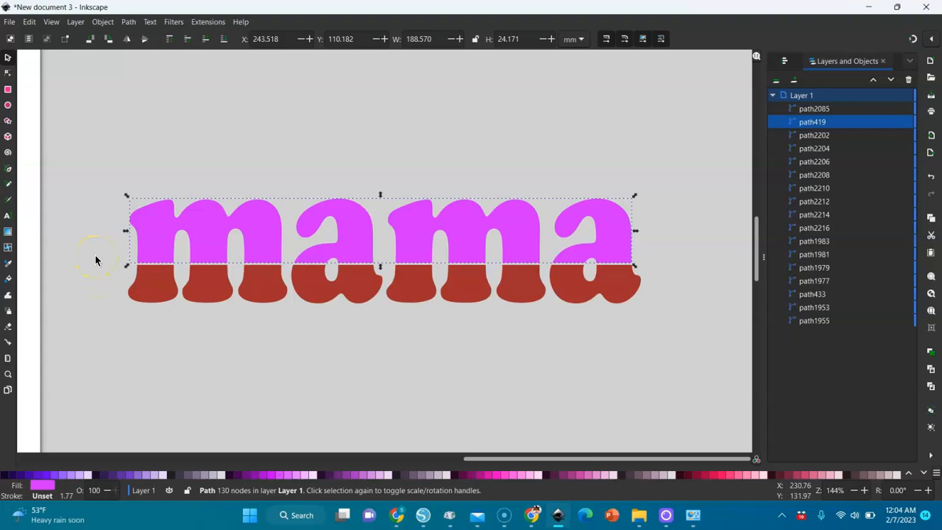
Combine the eight lower red letter pieces of the sliced mama word into a single path.
{"action": "left_click_drag", "start_coordinate": [103, 257], "coordinate": [680, 338]}
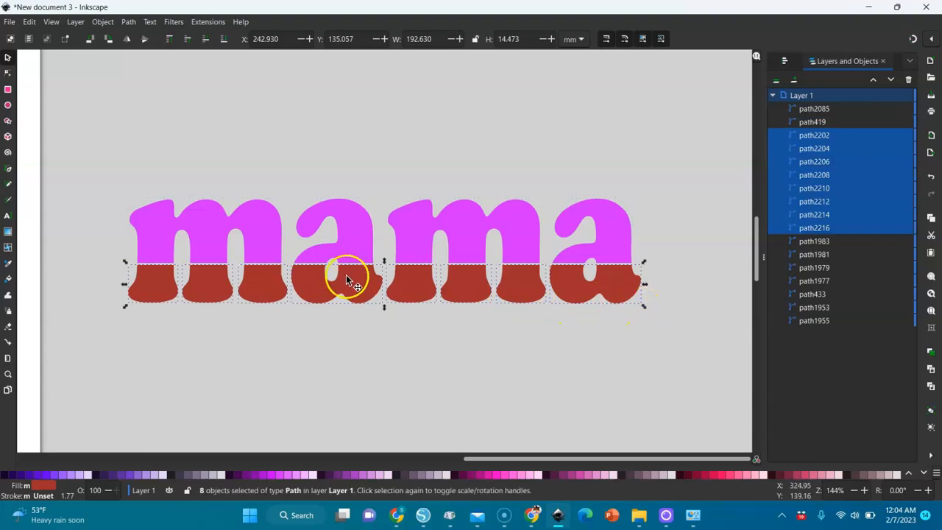
{"action": "left_click", "coordinate": [129, 22]}
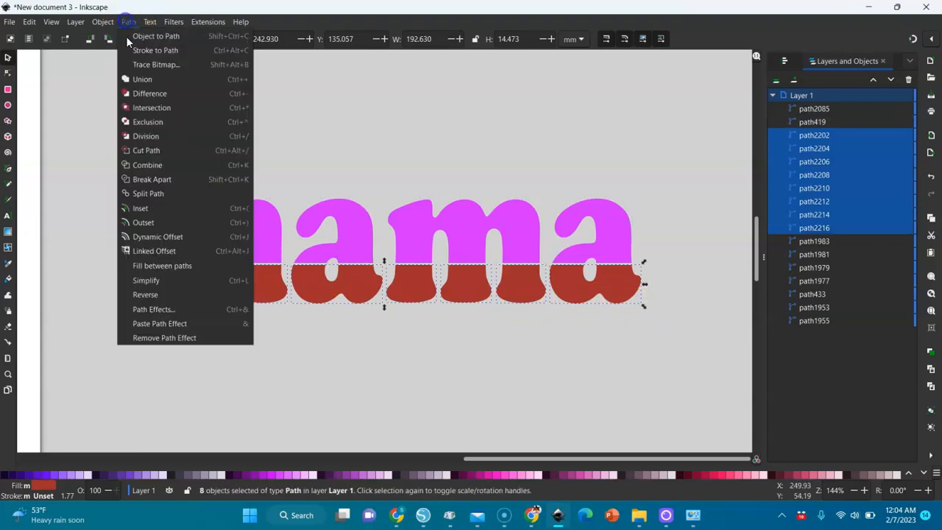
{"action": "left_click", "coordinate": [151, 164]}
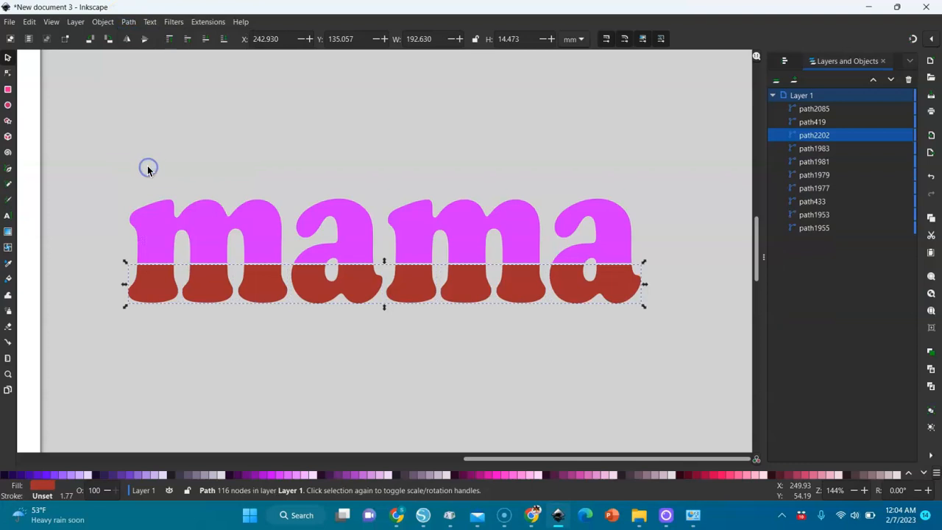
{"action": "left_click", "coordinate": [129, 22]}
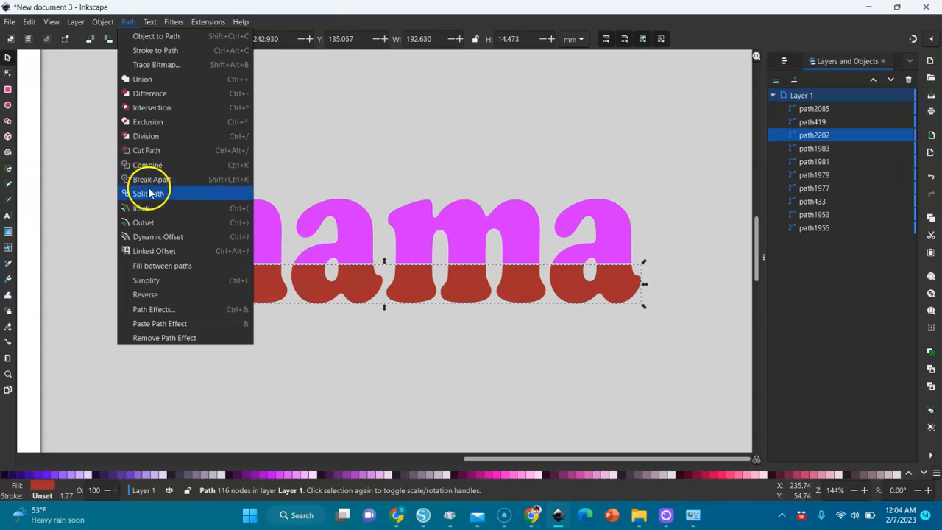
{"action": "left_click", "coordinate": [410, 150]}
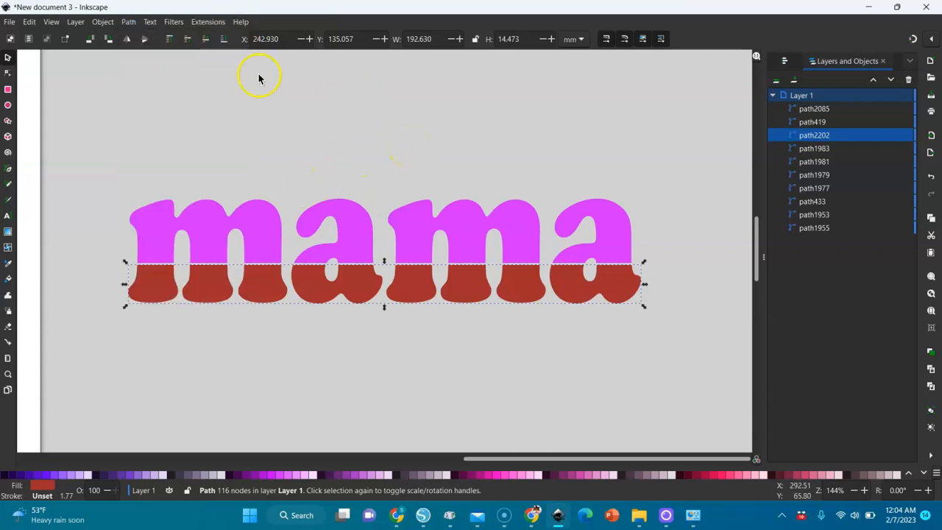
Move the purple upper half of the word up, away from the red lower half, to about Y 39 mm.
{"action": "key", "text": "minus"}
{"action": "key", "text": "minus"}
{"action": "key", "text": "minus"}
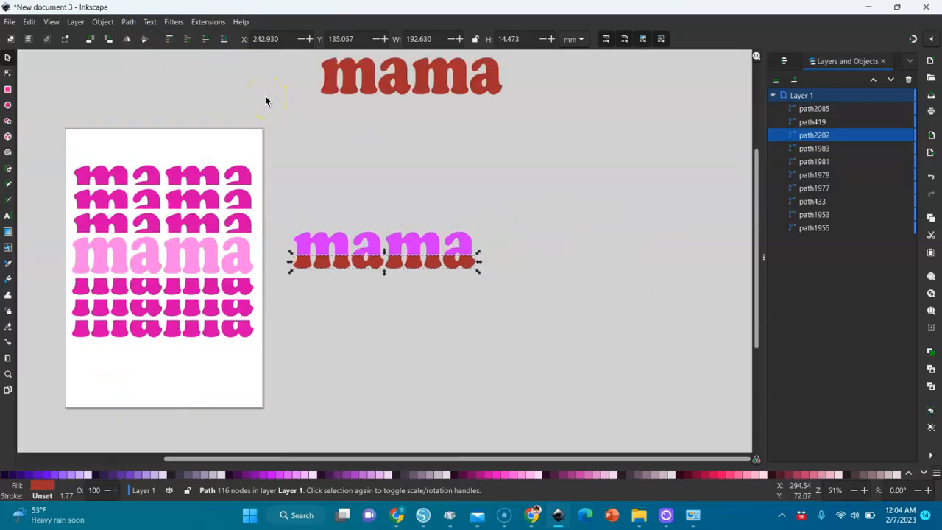
{"action": "left_click_drag", "start_coordinate": [405, 243], "coordinate": [406, 176]}
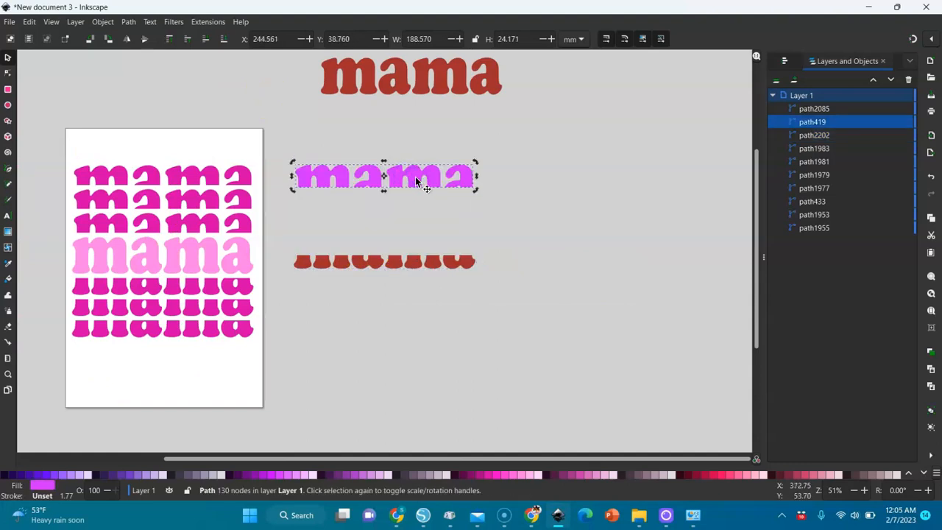
Duplicate the purple upper half twice, stacking the copies above it at about Y 6 mm and Y -30 mm.
{"action": "key", "text": "ctrl+d"}
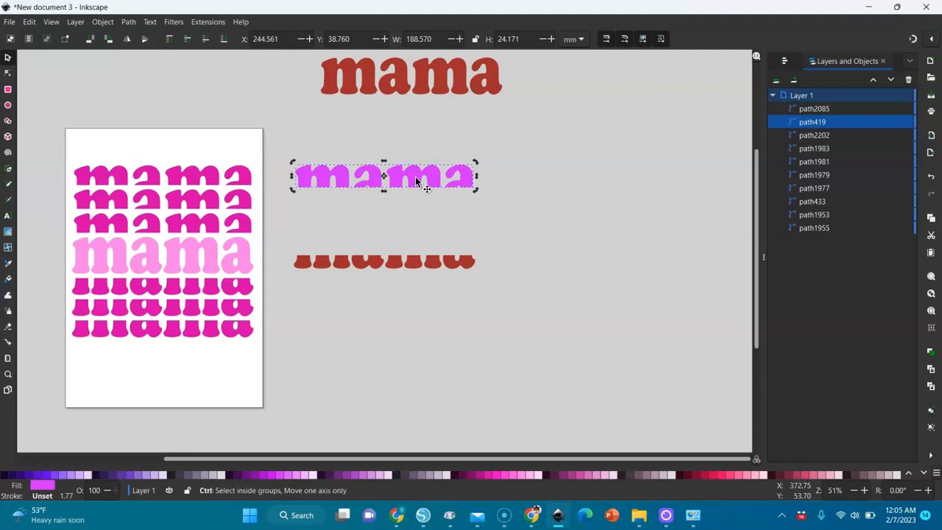
{"action": "left_click_drag", "start_coordinate": [415, 182], "coordinate": [415, 140]}
{"action": "right_click", "coordinate": [415, 141]}
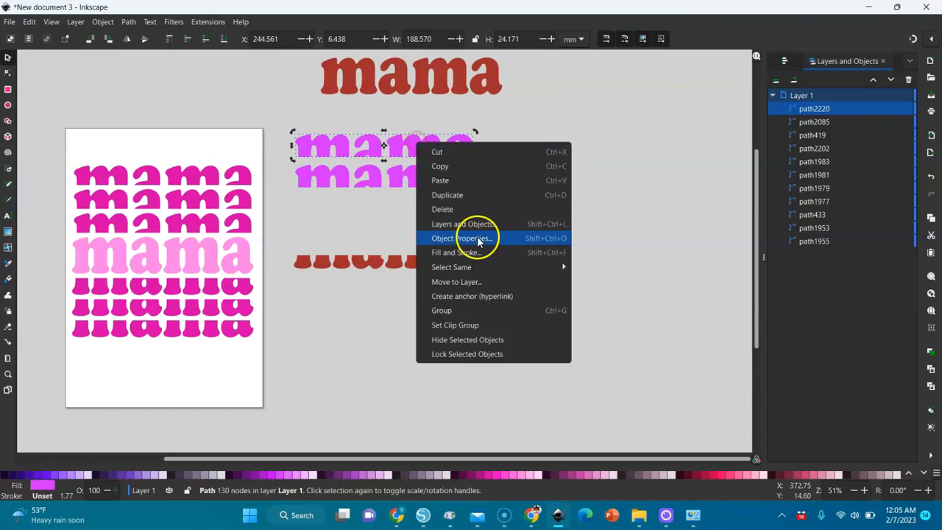
{"action": "left_click", "coordinate": [446, 193]}
{"action": "left_click_drag", "start_coordinate": [417, 146], "coordinate": [416, 112]}
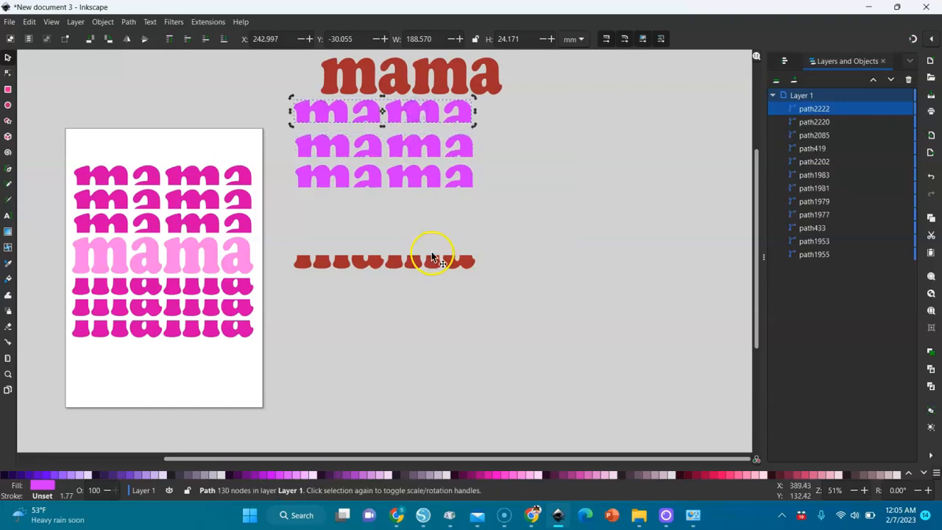
Duplicate the red lower half twice, stacking the copies below it at about Y 156 mm and Y 179 mm.
{"action": "left_click", "coordinate": [431, 263]}
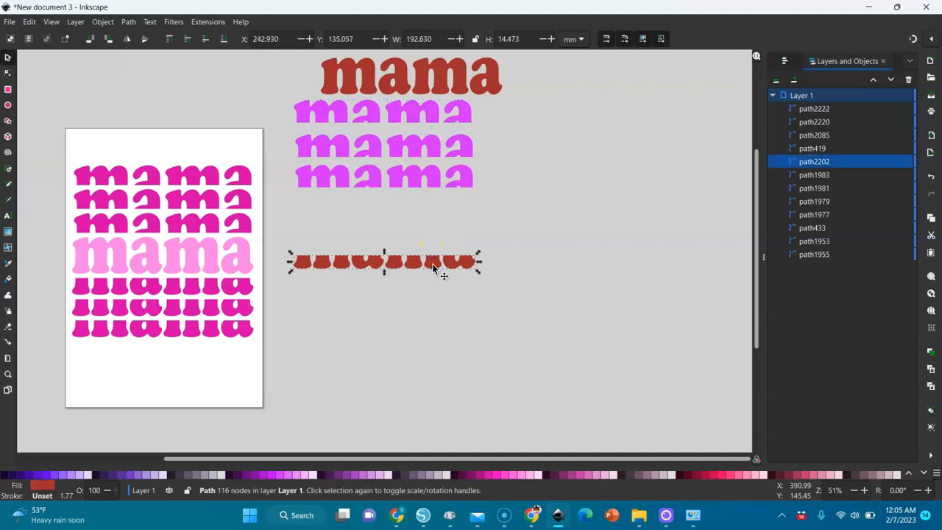
{"action": "right_click", "coordinate": [432, 263]}
{"action": "left_click", "coordinate": [464, 316]}
{"action": "left_click_drag", "start_coordinate": [448, 266], "coordinate": [449, 300]}
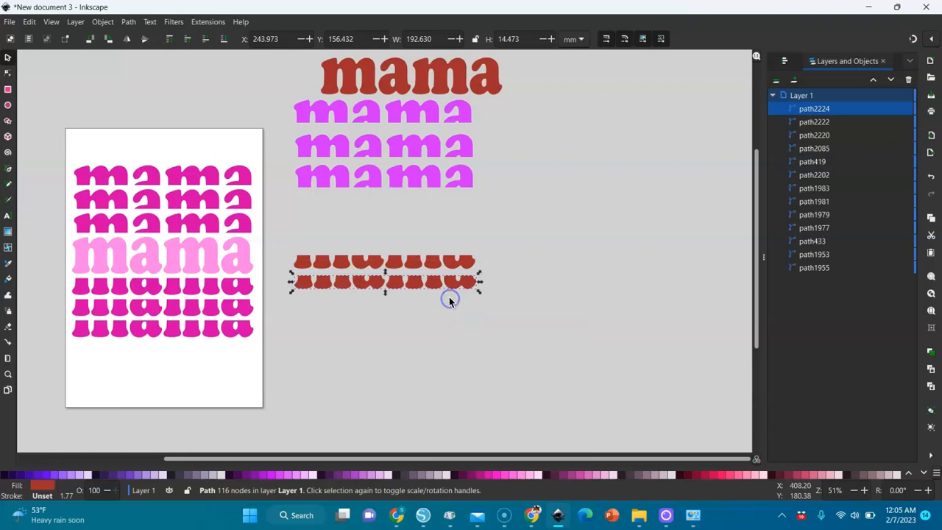
{"action": "right_click", "coordinate": [446, 278]}
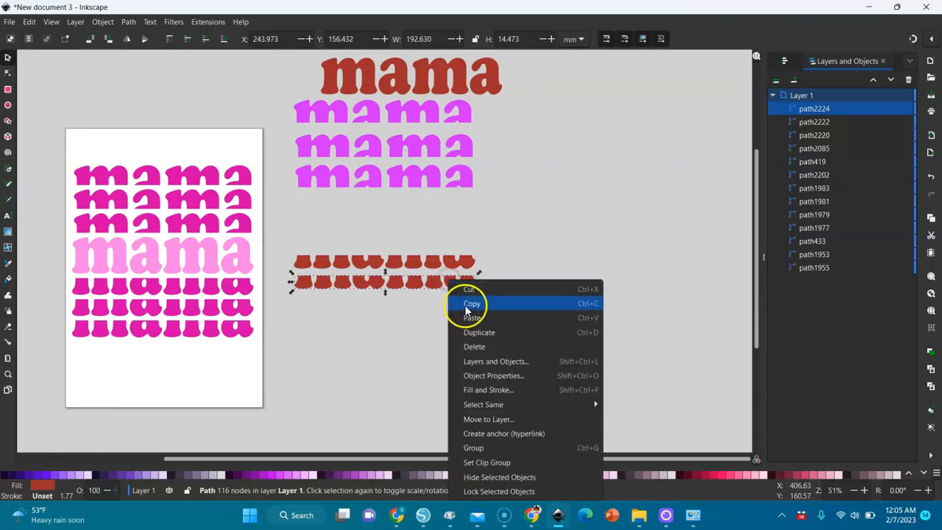
{"action": "left_click", "coordinate": [473, 332]}
{"action": "left_click_drag", "start_coordinate": [452, 281], "coordinate": [456, 314]}
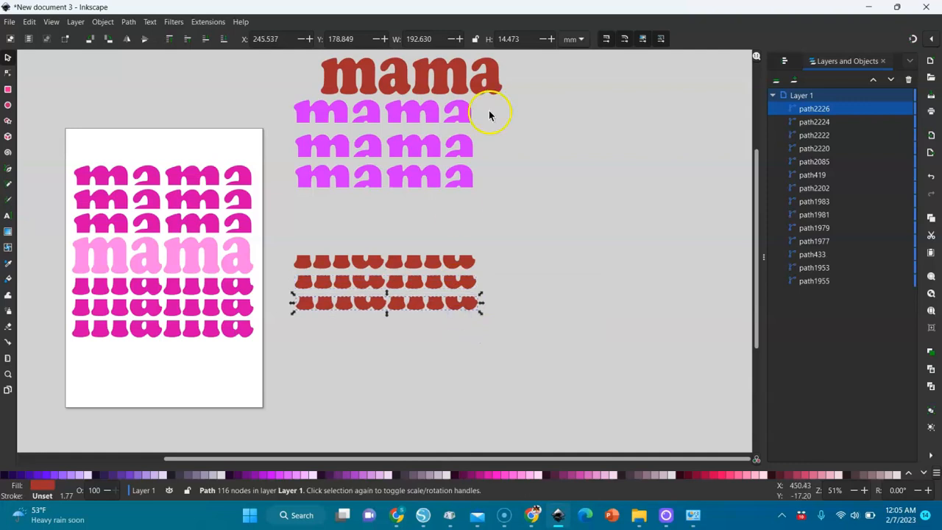
Place the whole red mama word between the purple and red rows, at about Y 69 mm, and fill it with pinkish red.
{"action": "left_click_drag", "start_coordinate": [488, 85], "coordinate": [463, 241]}
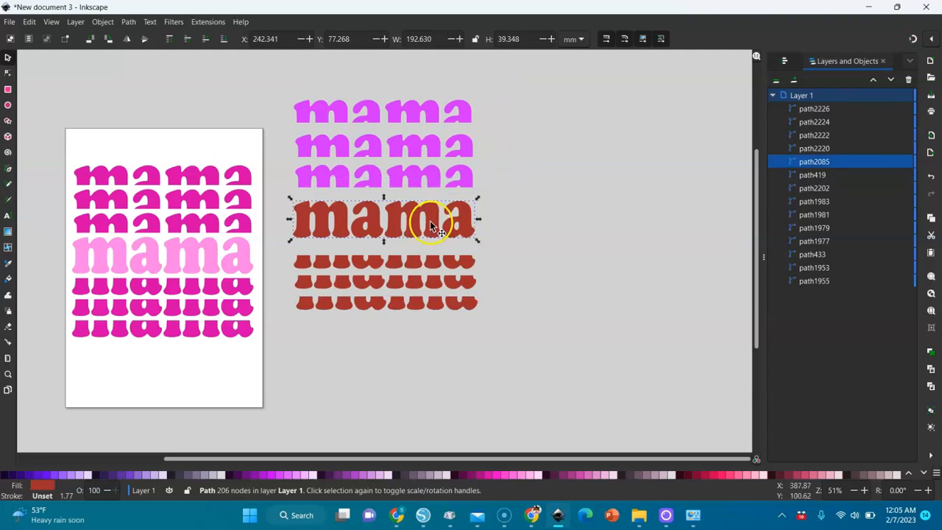
{"action": "left_click_drag", "start_coordinate": [431, 224], "coordinate": [430, 215]}
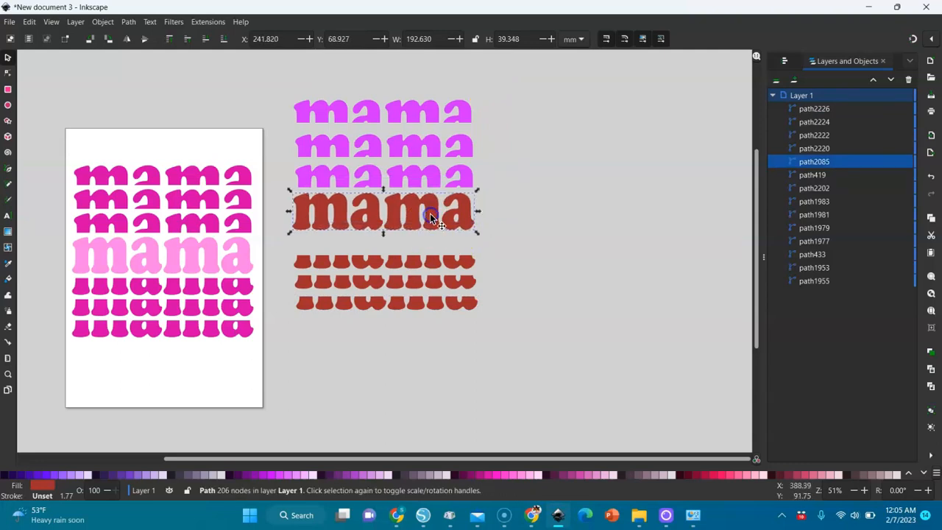
{"action": "left_click", "coordinate": [730, 475]}
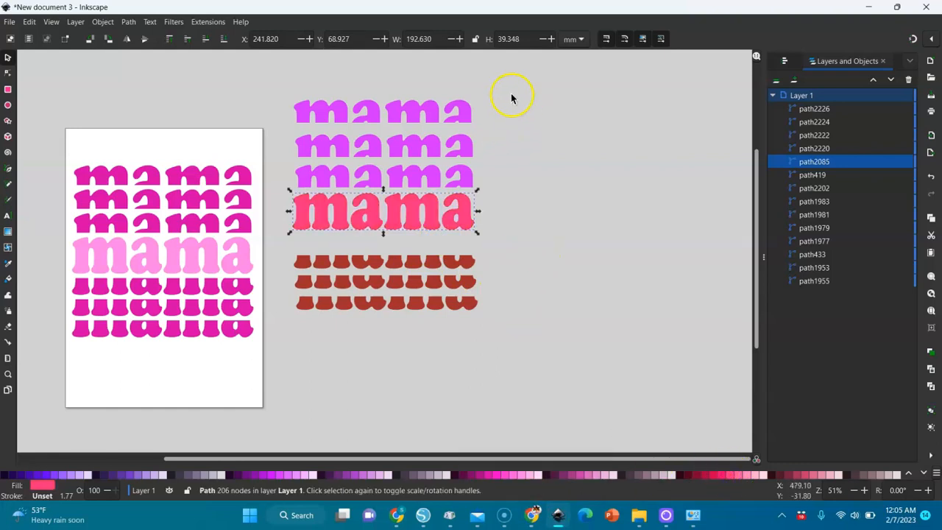
Shift all seven rows together slightly right and down, and centre them on a common vertical axis relative to the selection area.
{"action": "left_click_drag", "start_coordinate": [520, 87], "coordinate": [276, 361]}
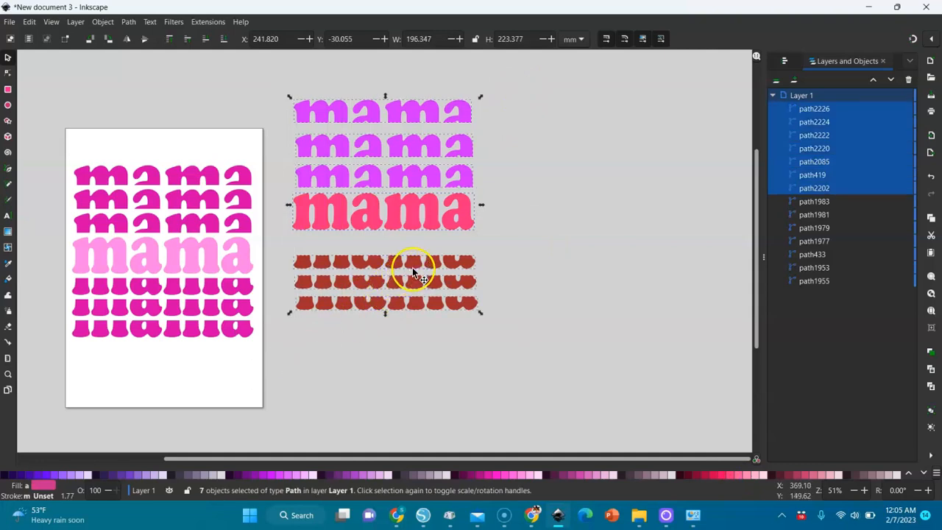
{"action": "left_click_drag", "start_coordinate": [412, 271], "coordinate": [447, 282]}
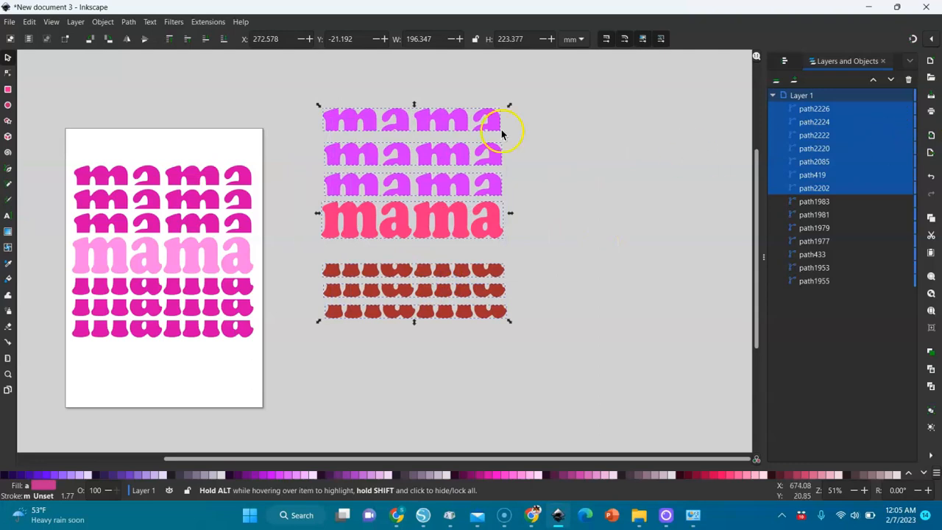
{"action": "left_click", "coordinate": [103, 22]}
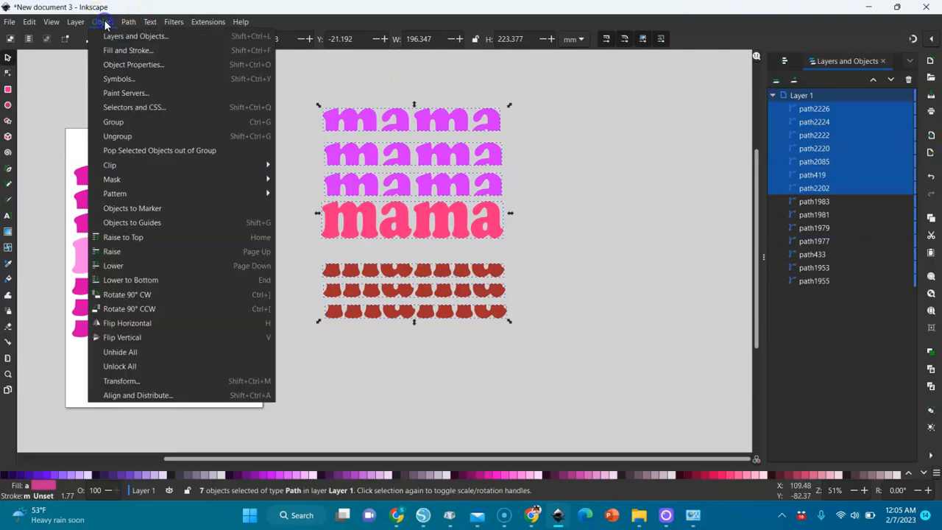
{"action": "left_click", "coordinate": [133, 395]}
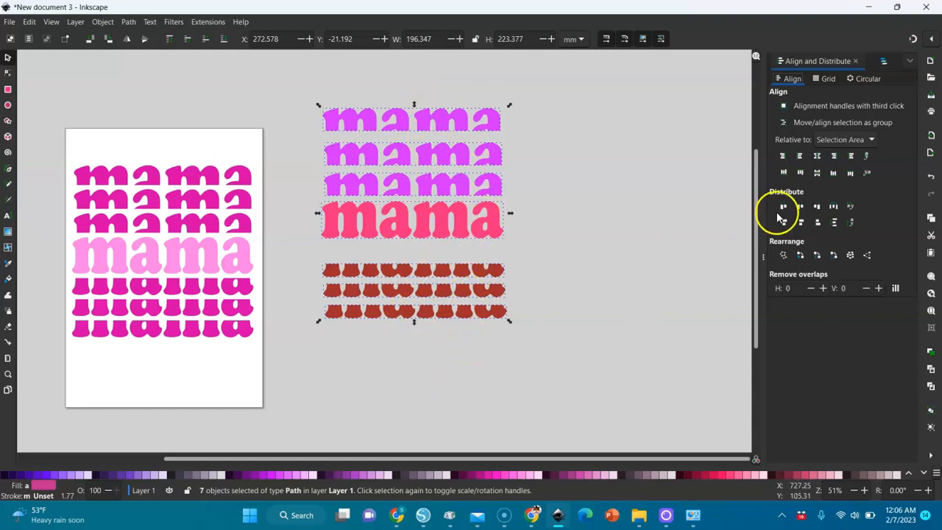
{"action": "left_click", "coordinate": [817, 156]}
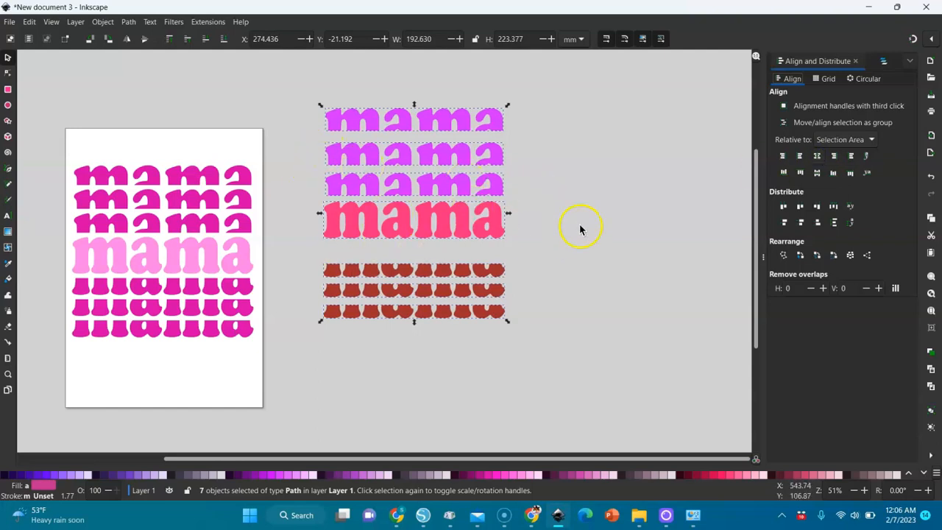
Offset the second purple row to the right and the whole pink mama word to the left of the stack.
{"action": "left_click", "coordinate": [573, 166]}
{"action": "left_click_drag", "start_coordinate": [486, 162], "coordinate": [513, 163]}
{"action": "left_click", "coordinate": [471, 127]}
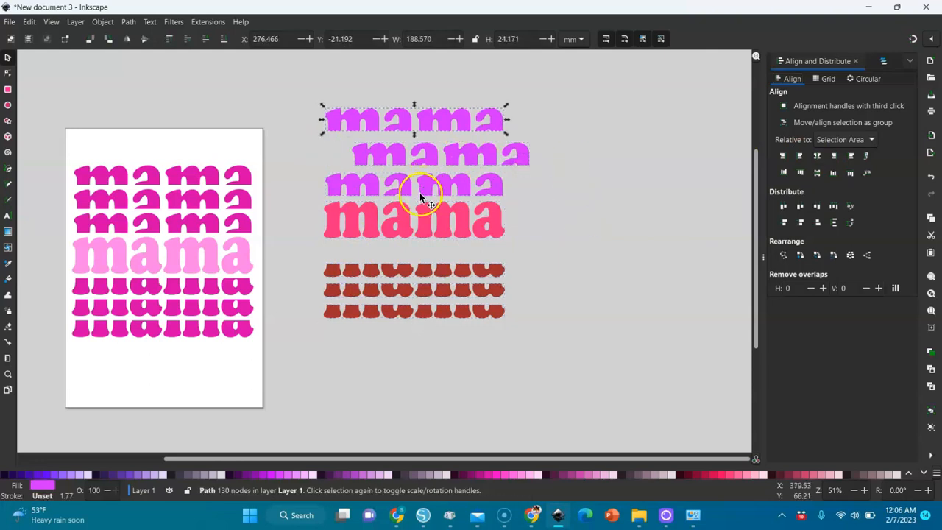
{"action": "left_click_drag", "start_coordinate": [405, 220], "coordinate": [377, 228]}
Recentre all seven rows on the vertical axis and distribute them with equal vertical gaps.
{"action": "left_click_drag", "start_coordinate": [573, 68], "coordinate": [261, 403]}
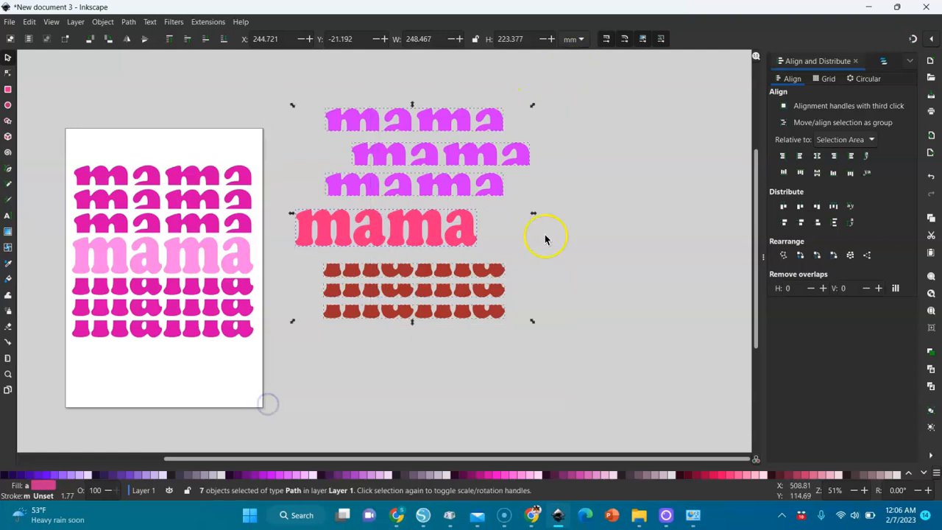
{"action": "left_click", "coordinate": [818, 157]}
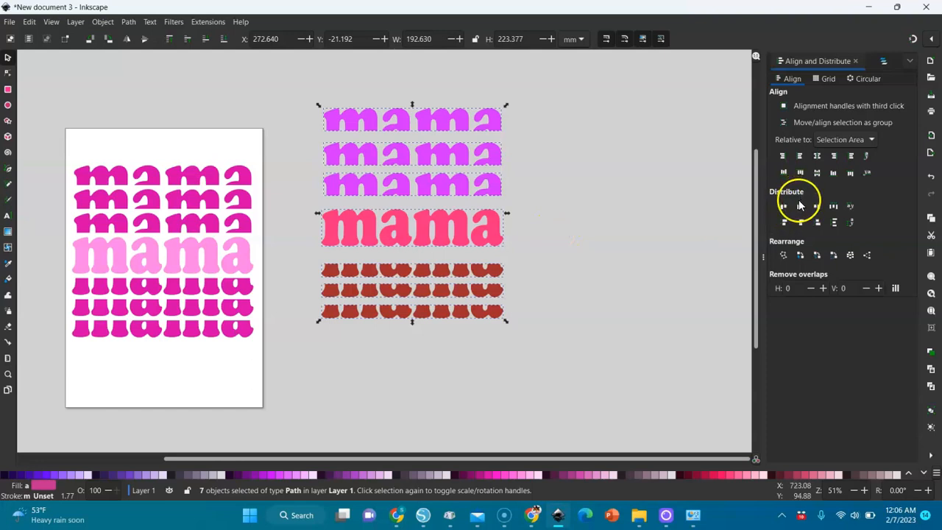
{"action": "left_click", "coordinate": [835, 222]}
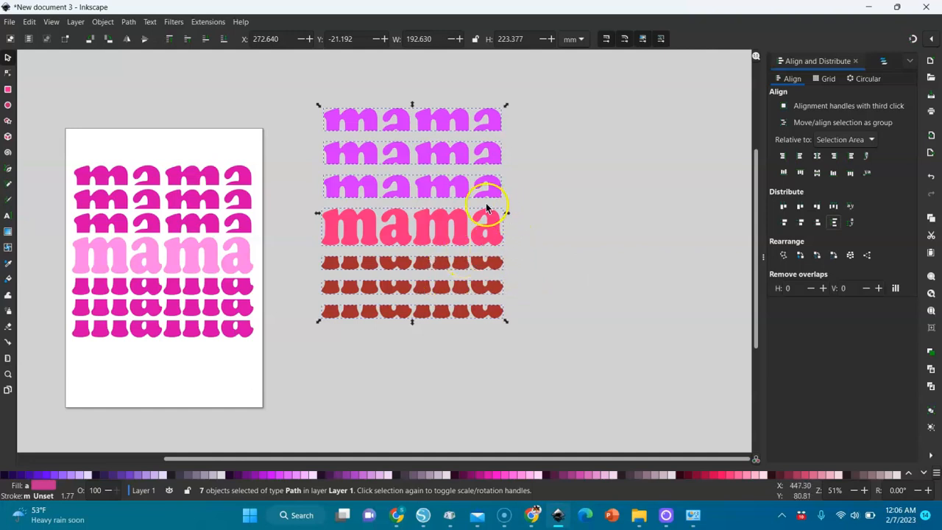
{"action": "left_click", "coordinate": [548, 219]}
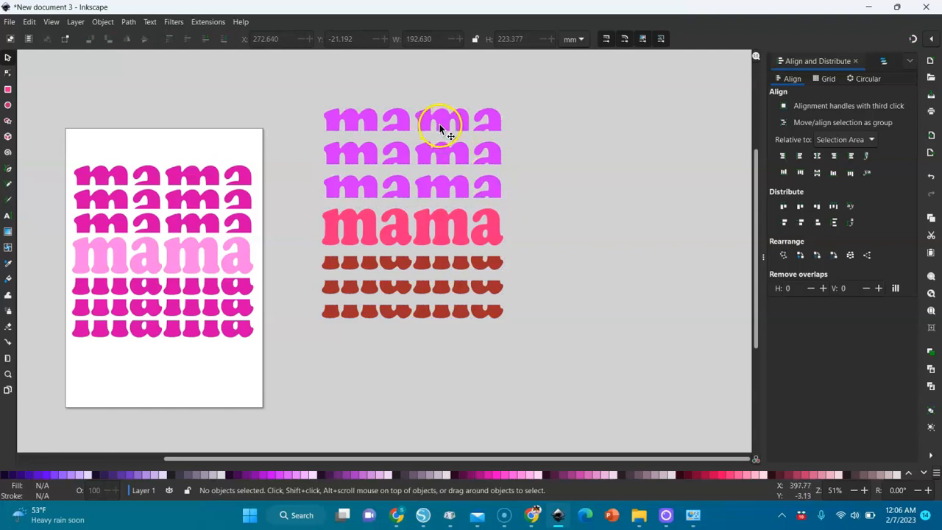
Move the top row down to about Y -13 mm and the bottom row slightly up, and distribute all seven rows with equal vertical gaps.
{"action": "left_click_drag", "start_coordinate": [439, 127], "coordinate": [439, 136]}
{"action": "left_click_drag", "start_coordinate": [442, 310], "coordinate": [441, 302]}
{"action": "left_click_drag", "start_coordinate": [537, 86], "coordinate": [300, 358]}
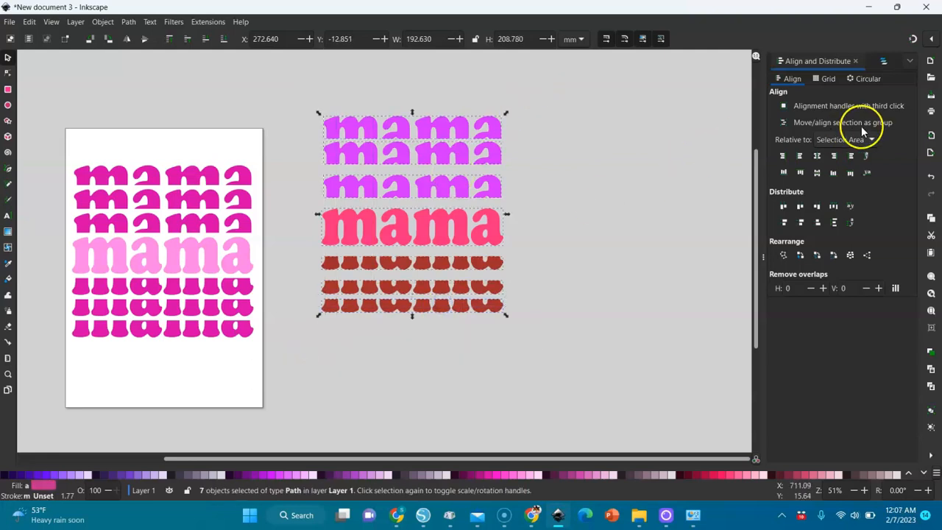
{"action": "left_click", "coordinate": [834, 221]}
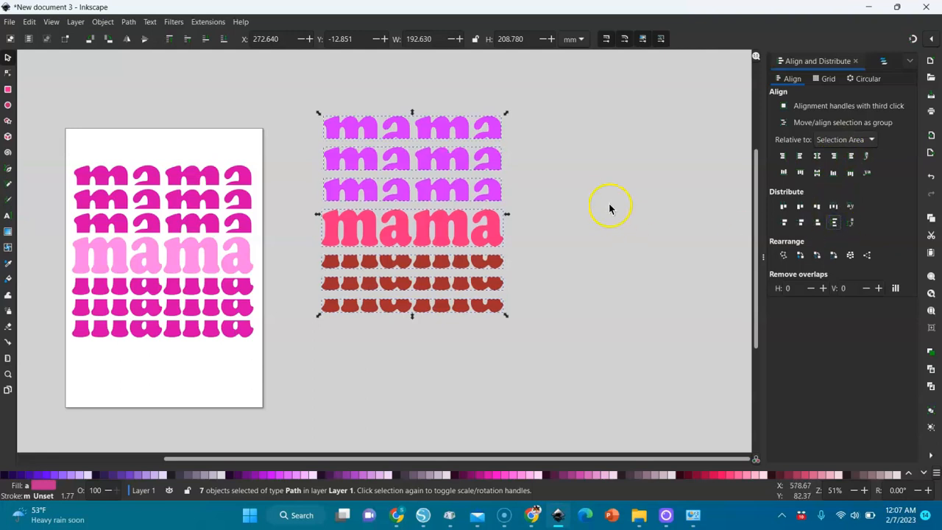
{"action": "left_click", "coordinate": [555, 197]}
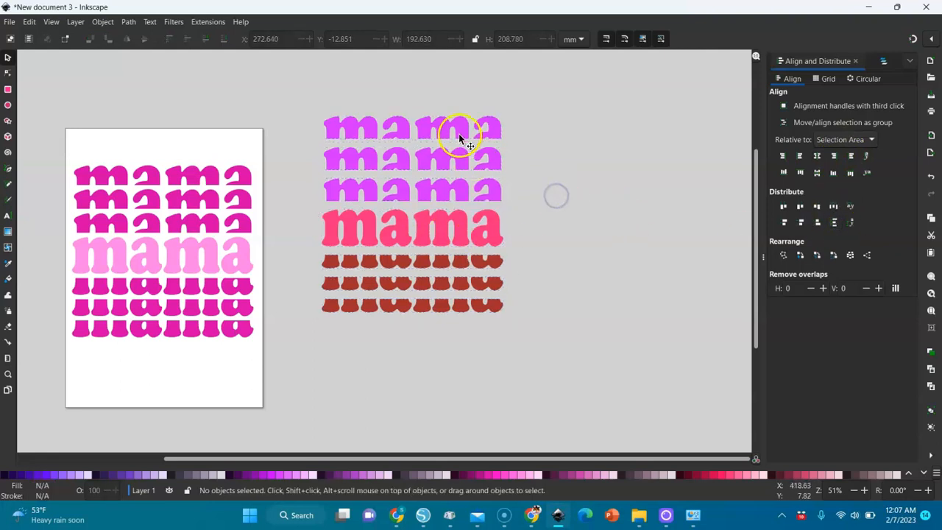
Move the top row down to about Y 2 mm with a light pink fill, and distribute all seven rows with equal vertical gaps.
{"action": "left_click_drag", "start_coordinate": [458, 129], "coordinate": [458, 150]}
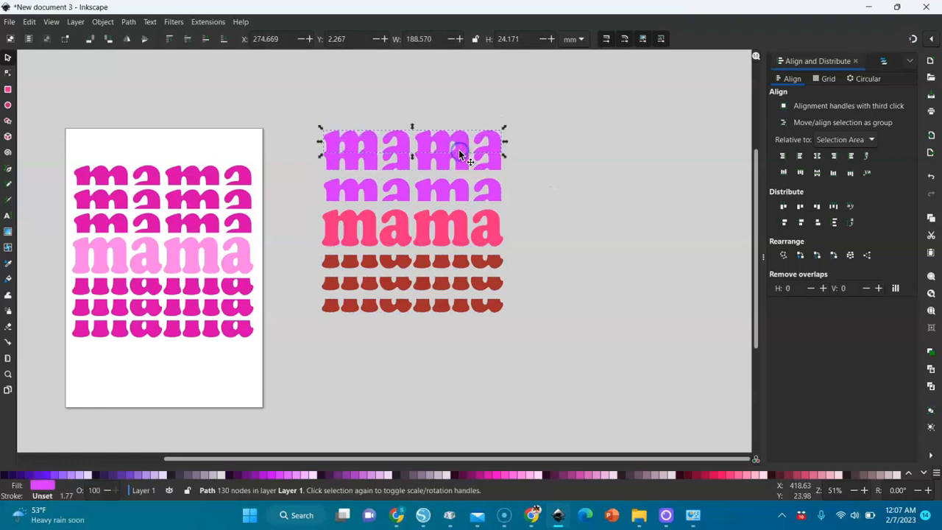
{"action": "left_click", "coordinate": [532, 474]}
{"action": "left_click_drag", "start_coordinate": [548, 92], "coordinate": [282, 370]}
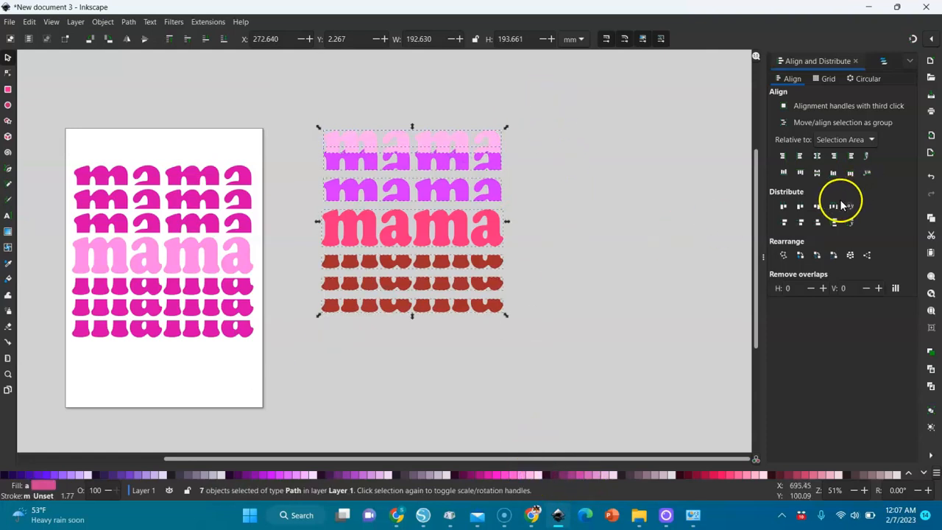
{"action": "left_click", "coordinate": [834, 222]}
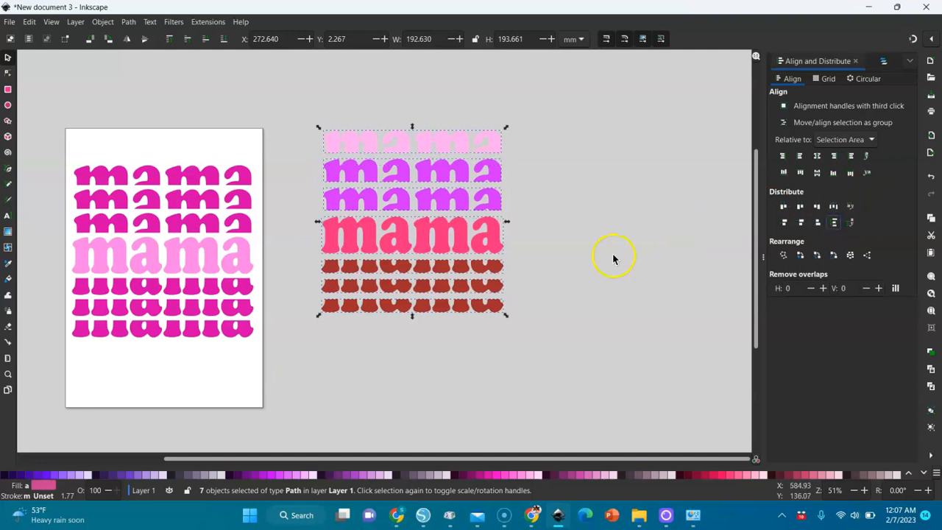
Fill all seven rows with one shade of purple and recolour the whole mama word in the middle dark crimson (#AA0044).
{"action": "left_click", "coordinate": [351, 473]}
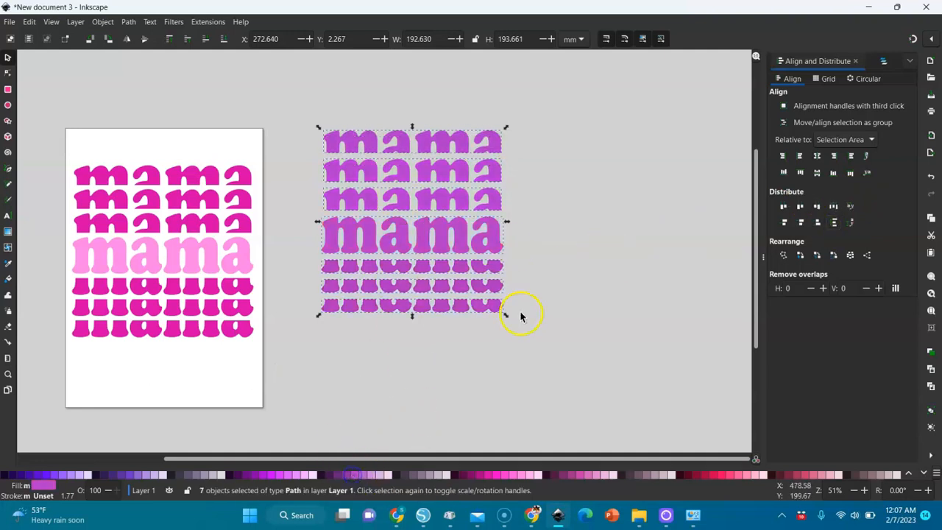
{"action": "left_click", "coordinate": [562, 296]}
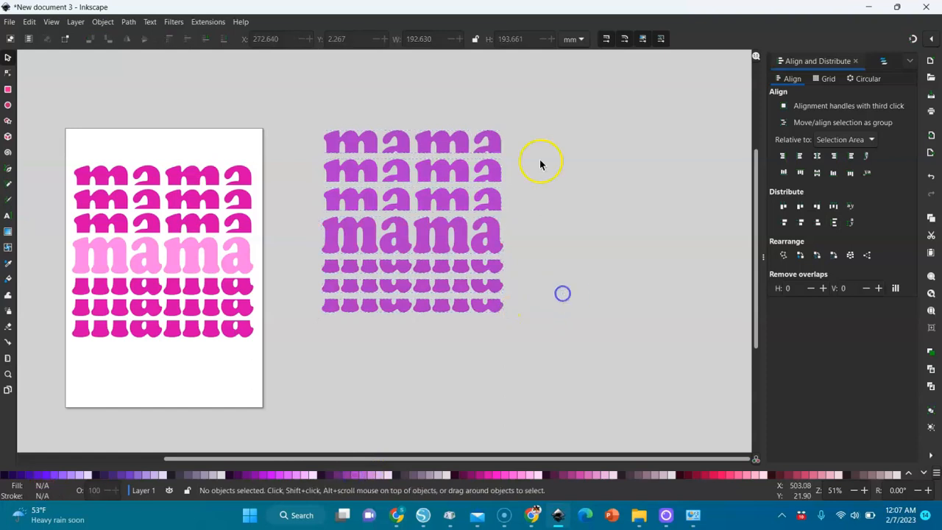
{"action": "left_click", "coordinate": [489, 246]}
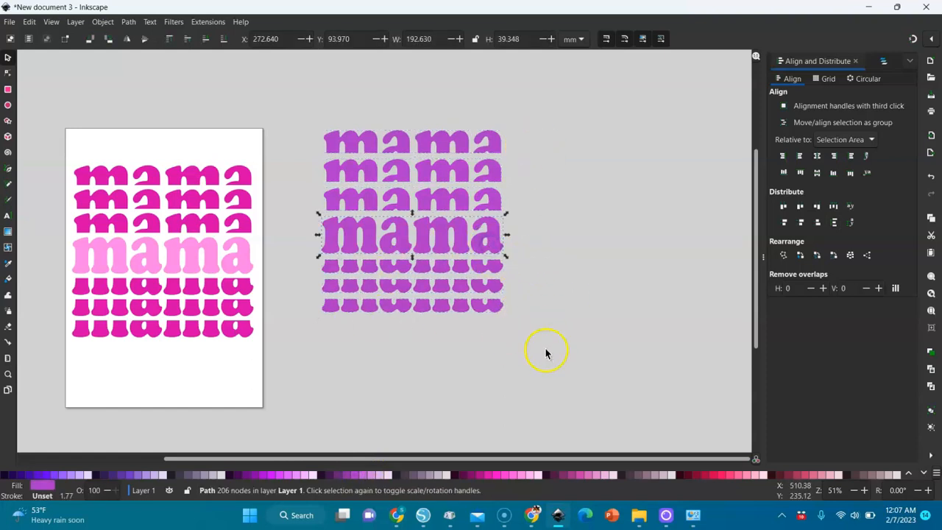
{"action": "left_click", "coordinate": [704, 474]}
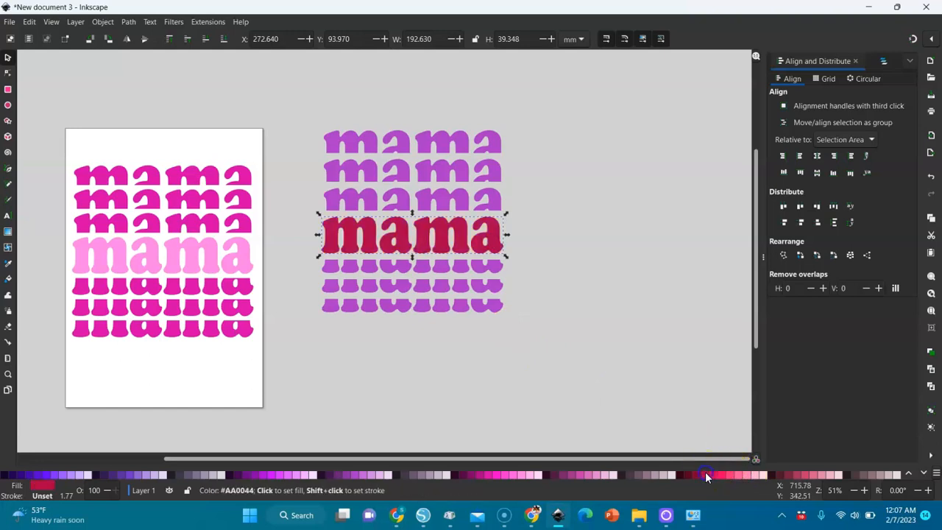
Fill the three upper-half rows with progressively lighter shades upward from the whole word: bright red, pinkish red and light pink.
{"action": "left_click", "coordinate": [491, 199]}
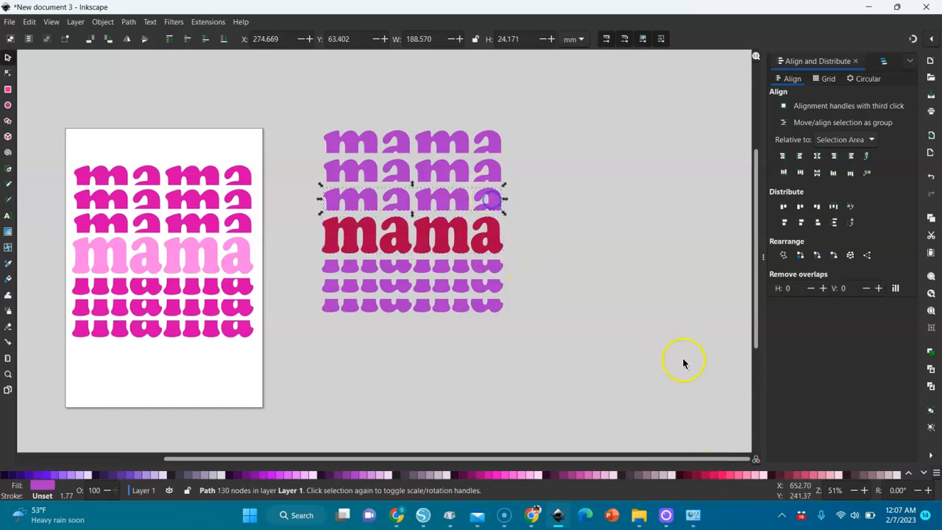
{"action": "left_click", "coordinate": [712, 474]}
{"action": "left_click", "coordinate": [500, 170]}
{"action": "left_click", "coordinate": [733, 476]}
{"action": "left_click", "coordinate": [496, 145]}
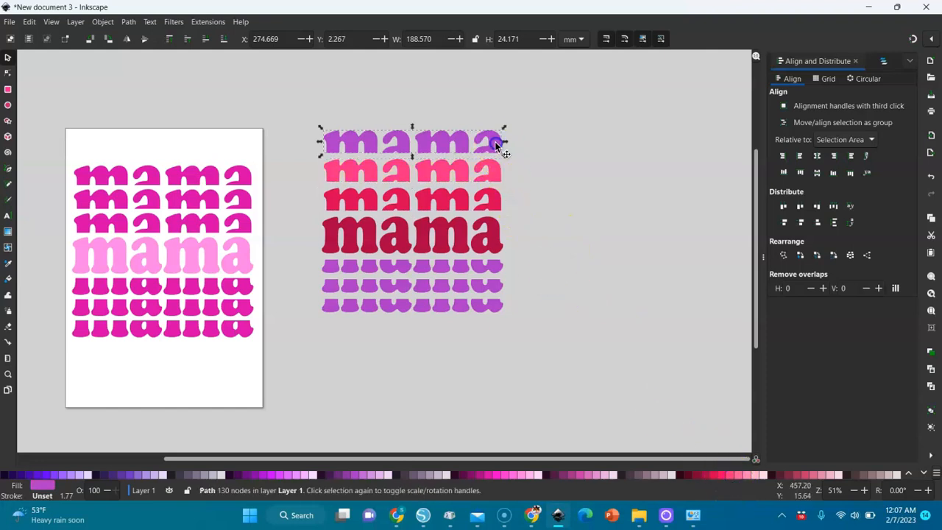
{"action": "left_click", "coordinate": [734, 475]}
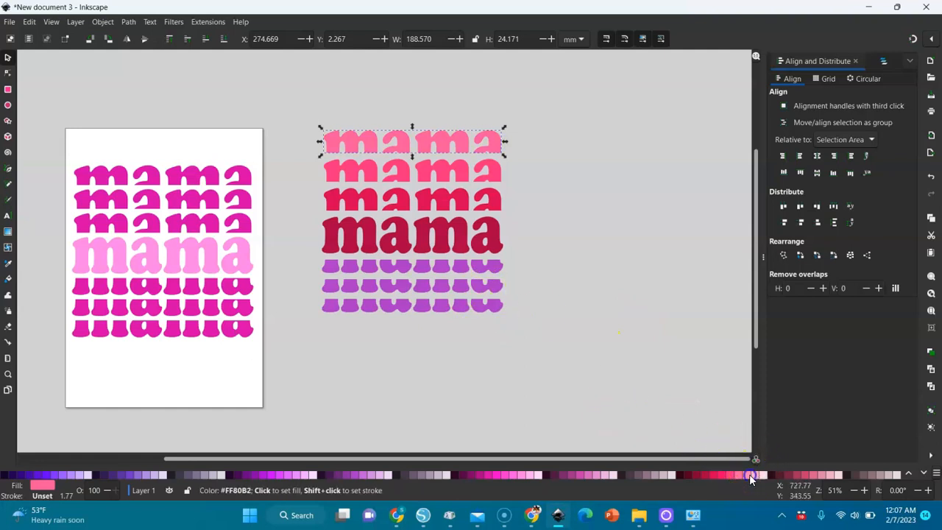
{"action": "left_click", "coordinate": [750, 476]}
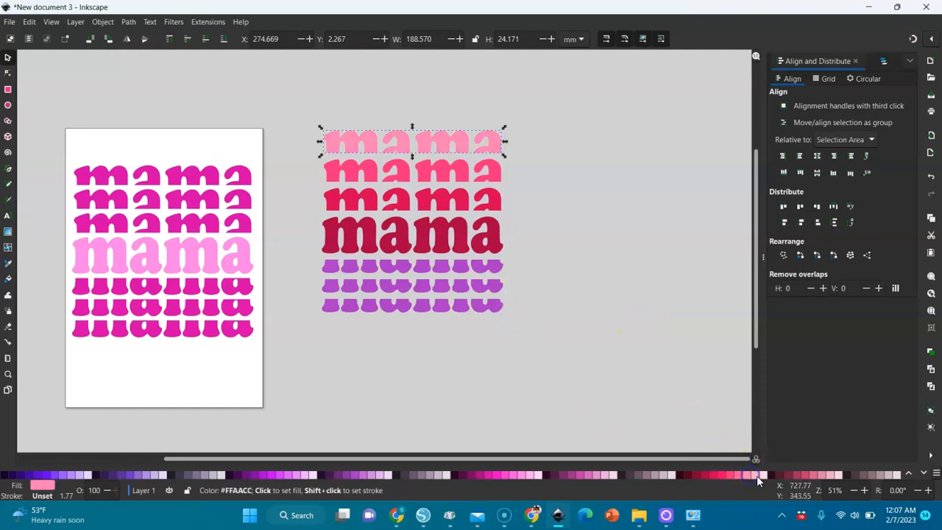
Fill the three lower-half rows, from the whole word downward, with light pink, very pale pink and dusty pink.
{"action": "left_click", "coordinate": [481, 269]}
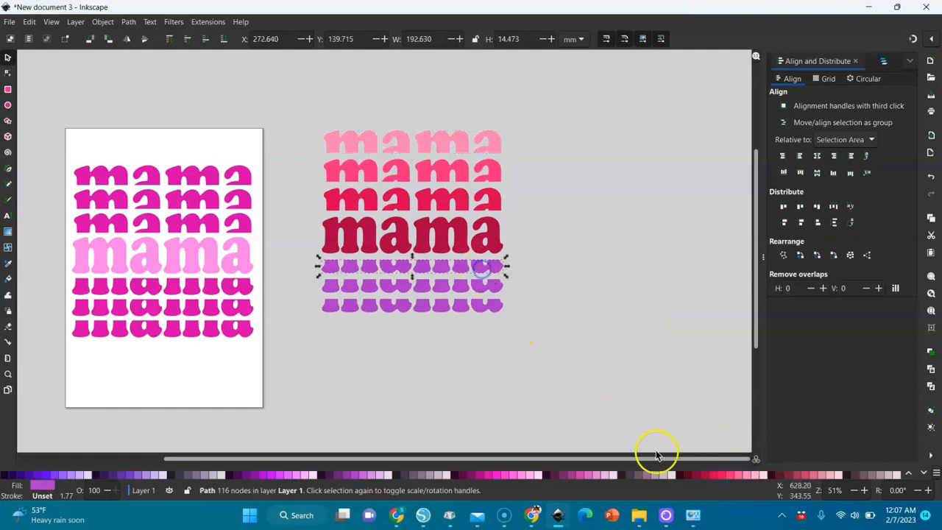
{"action": "left_click", "coordinate": [756, 477]}
{"action": "left_click", "coordinate": [474, 283]}
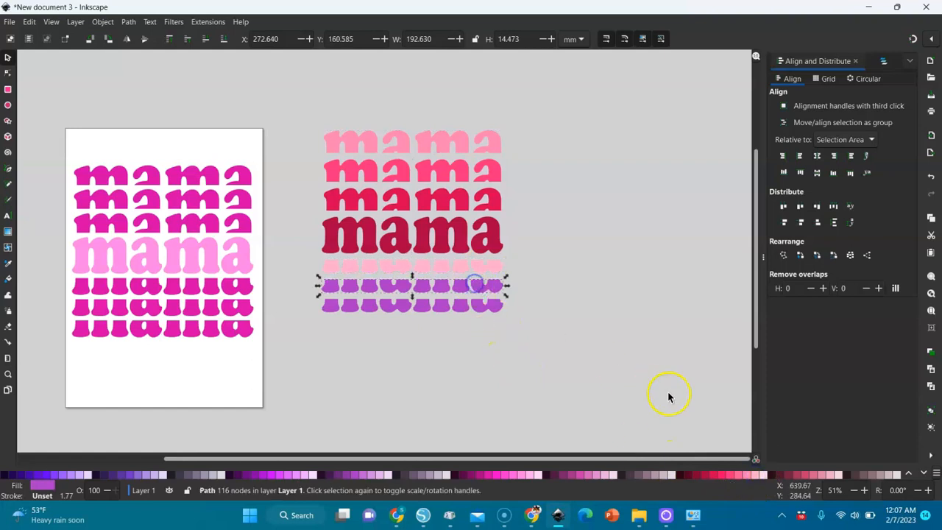
{"action": "left_click", "coordinate": [759, 475]}
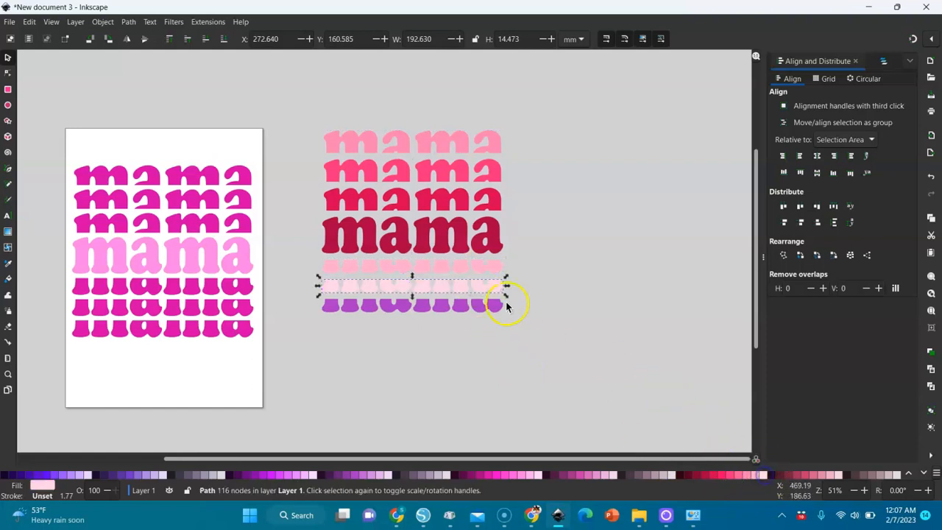
{"action": "left_click", "coordinate": [492, 305]}
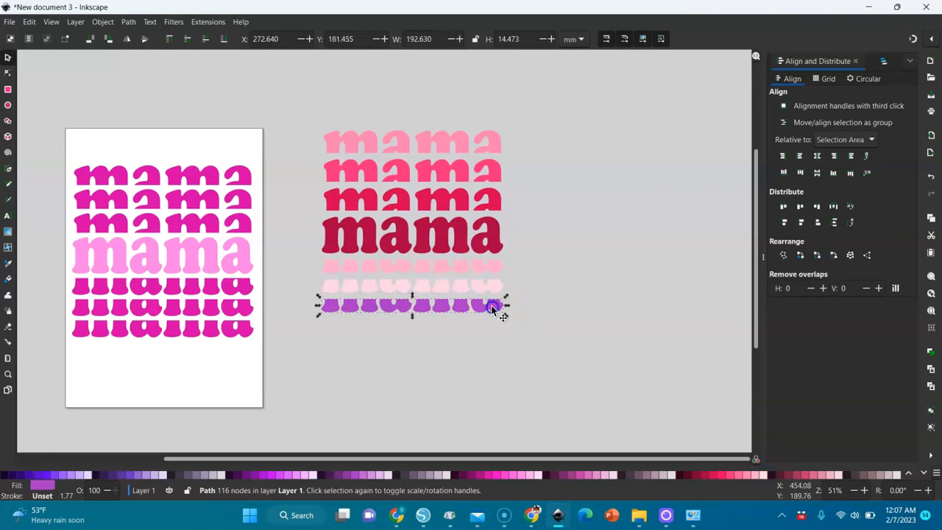
{"action": "left_click", "coordinate": [826, 478]}
Group all seven recoloured rows into a single object.
{"action": "left_click", "coordinate": [577, 161]}
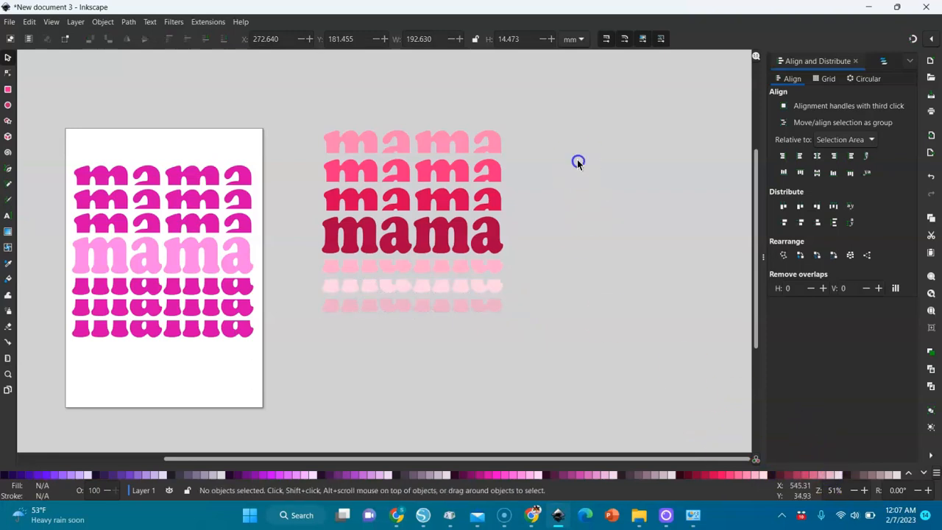
{"action": "left_click_drag", "start_coordinate": [580, 83], "coordinate": [307, 363]}
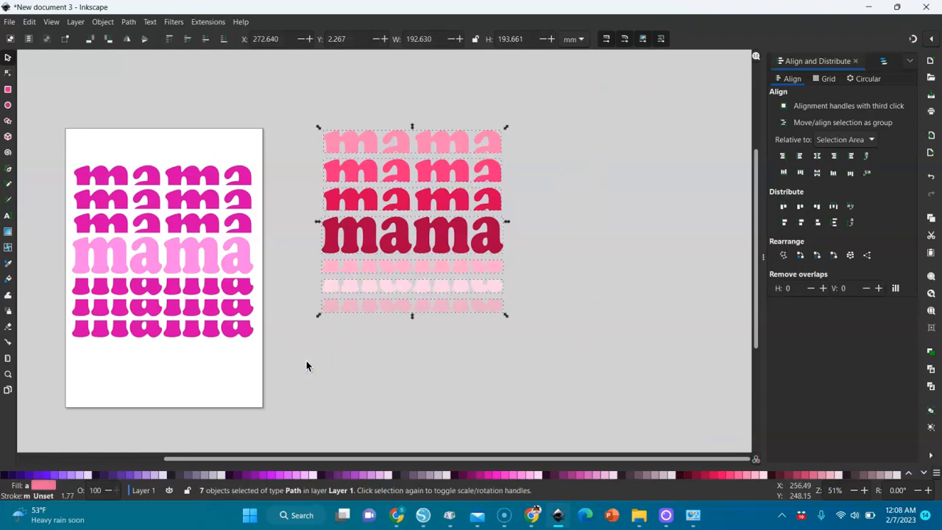
{"action": "key", "text": "ctrl+g"}
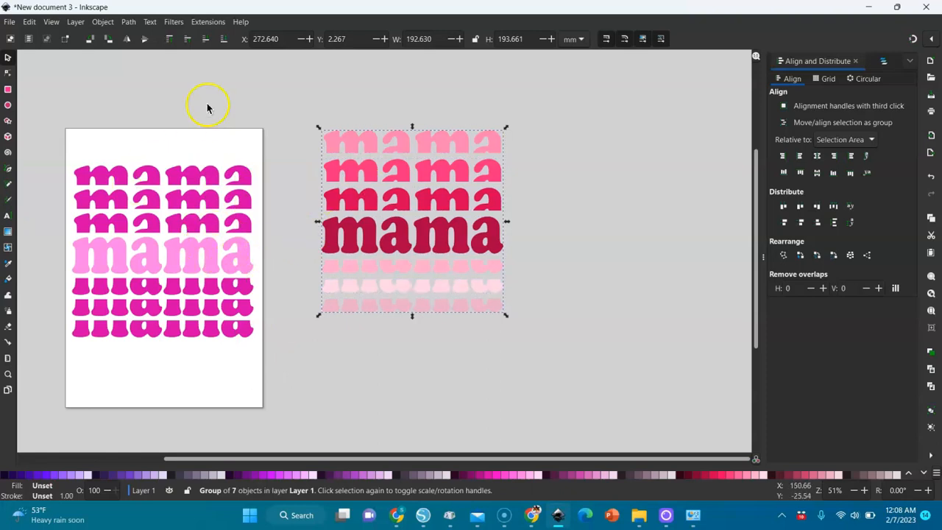
Save the document in the Downloads folder as a Plain SVG file named "Mama split".
{"action": "left_click", "coordinate": [10, 22]}
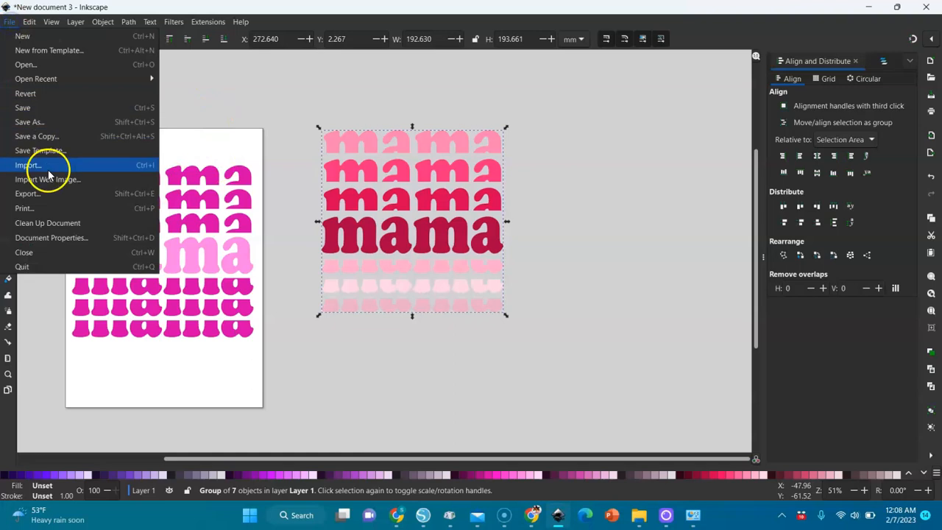
{"action": "left_click", "coordinate": [36, 123]}
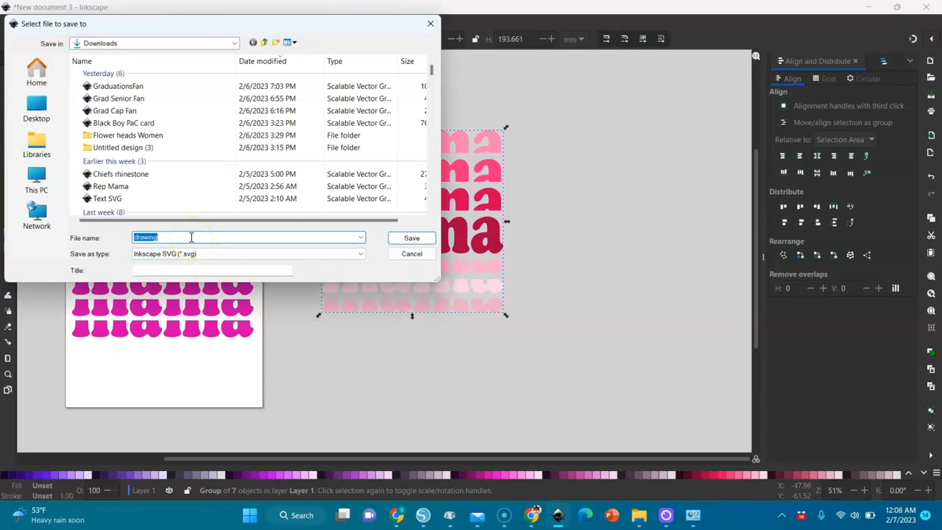
{"action": "type", "text": "Mama split"}
{"action": "left_click", "coordinate": [217, 253]}
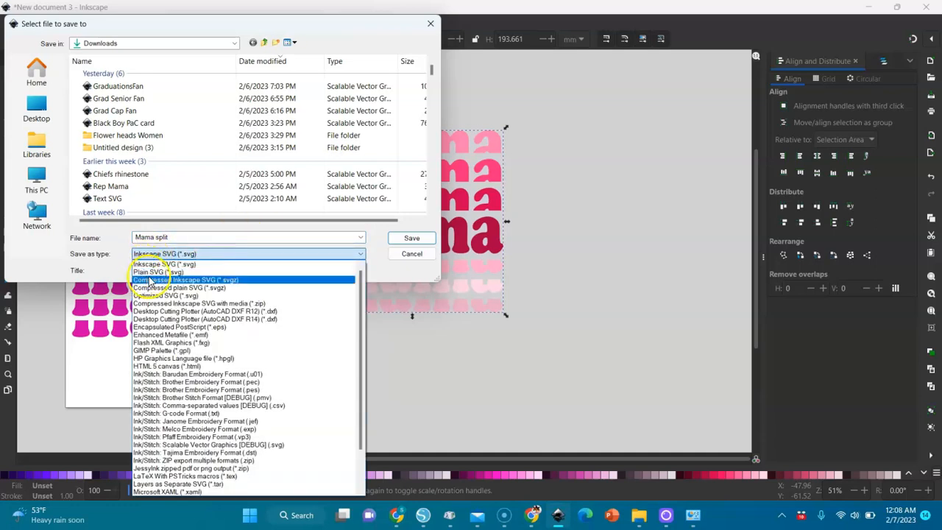
{"action": "left_click", "coordinate": [151, 271]}
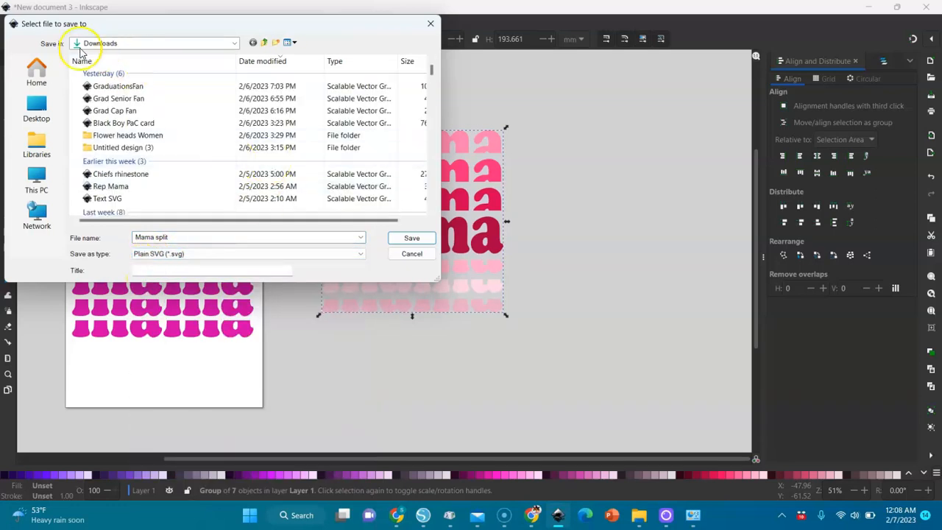
{"action": "left_click", "coordinate": [413, 240]}
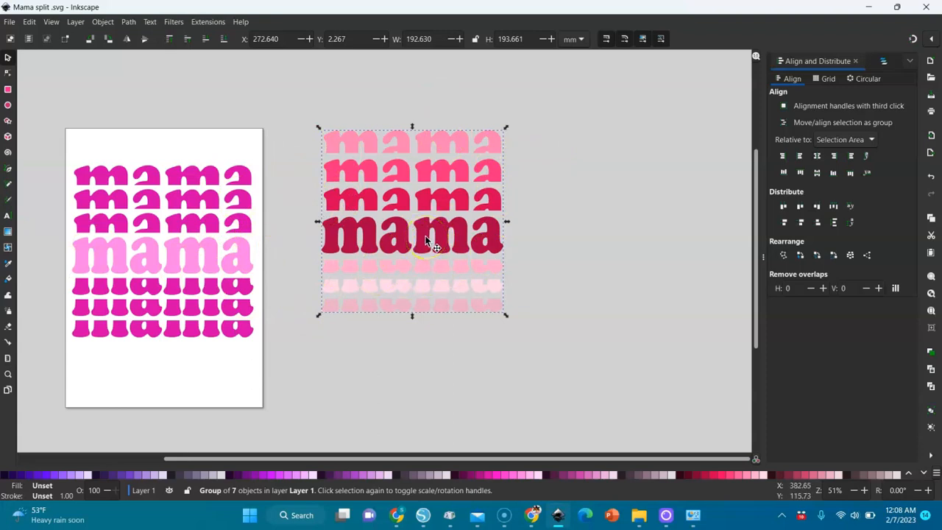
Replace the magenta design on the page with the grouped pink design, at about X 9 mm, Y 50 mm, and save the file.
{"action": "left_click", "coordinate": [243, 229]}
{"action": "mouse_move", "coordinate": [293, 136]}
{"action": "left_mouse_down"}
{"action": "mouse_move", "coordinate": [115, 343]}
{"action": "mouse_move", "coordinate": [58, 364]}
{"action": "left_mouse_up"}
{"action": "key", "text": "Delete"}
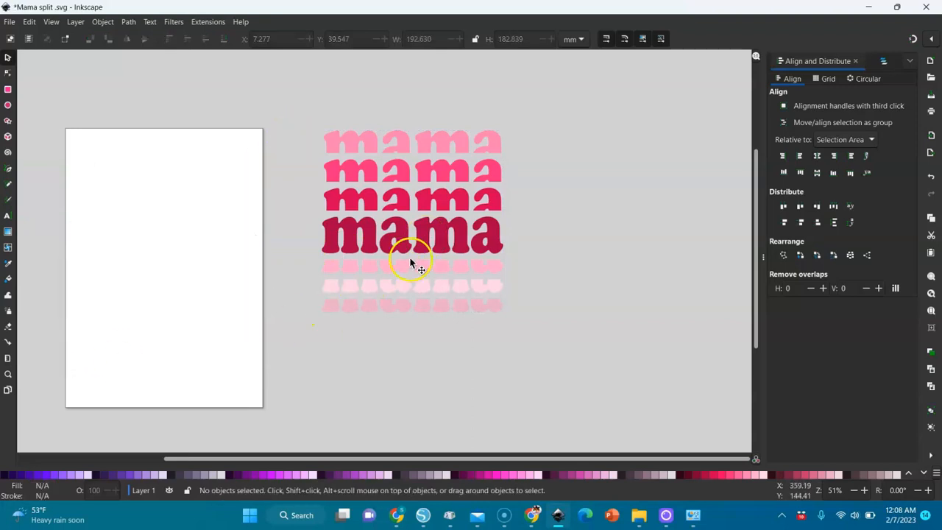
{"action": "left_click_drag", "start_coordinate": [435, 234], "coordinate": [174, 284]}
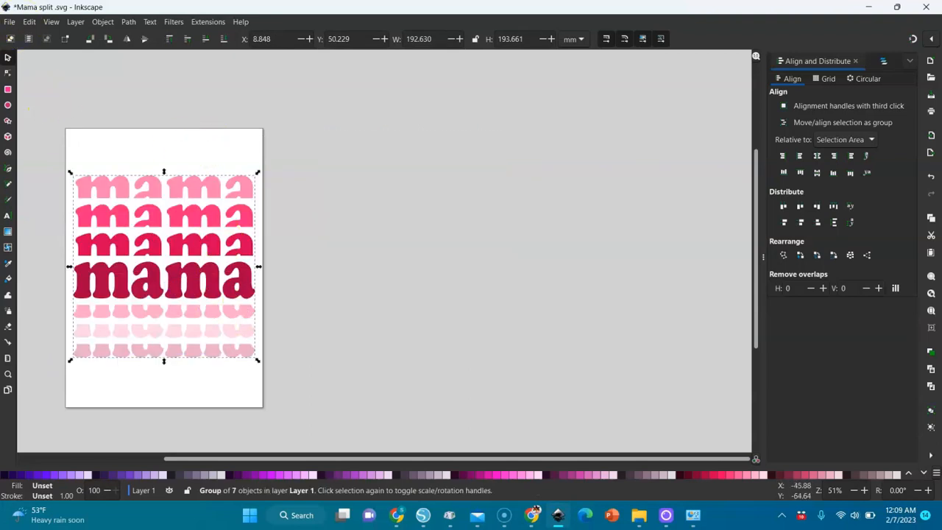
{"action": "key", "text": "ctrl+s"}
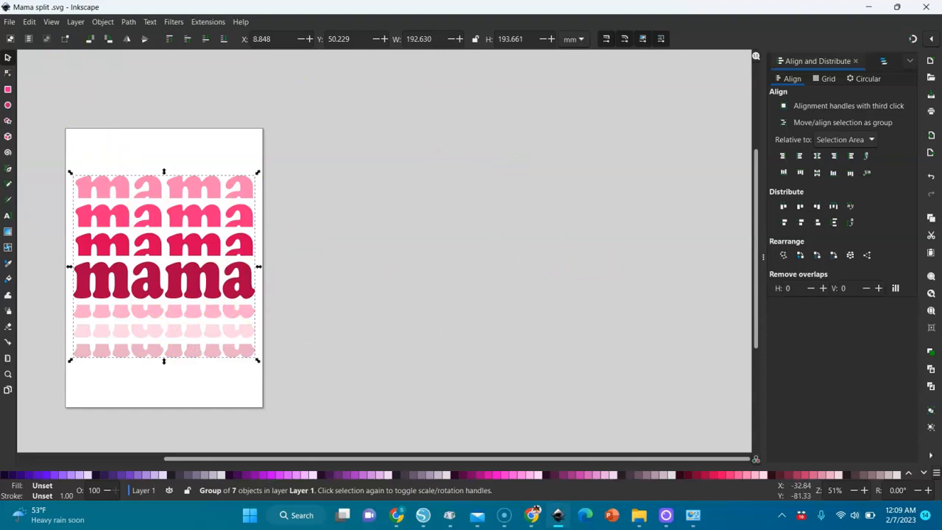
Change the page format to US Letter (8.5 x 11 in) and shift the grouped design slightly right to about X 11 mm.
{"action": "left_click", "coordinate": [11, 21]}
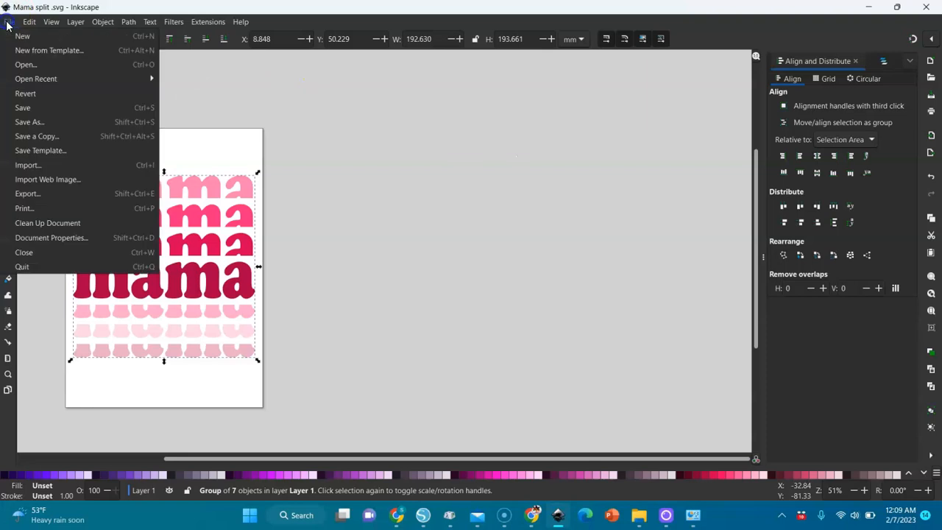
{"action": "left_click", "coordinate": [45, 239]}
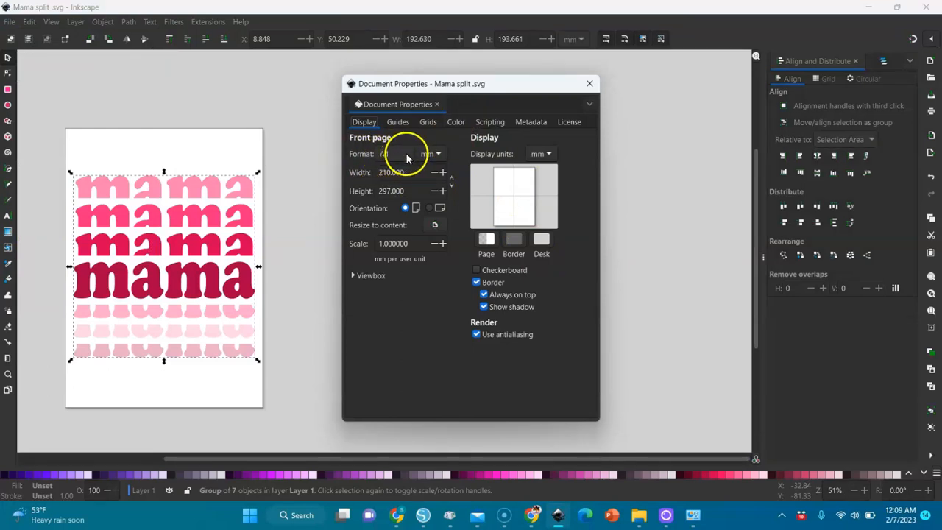
{"action": "left_click", "coordinate": [401, 157]}
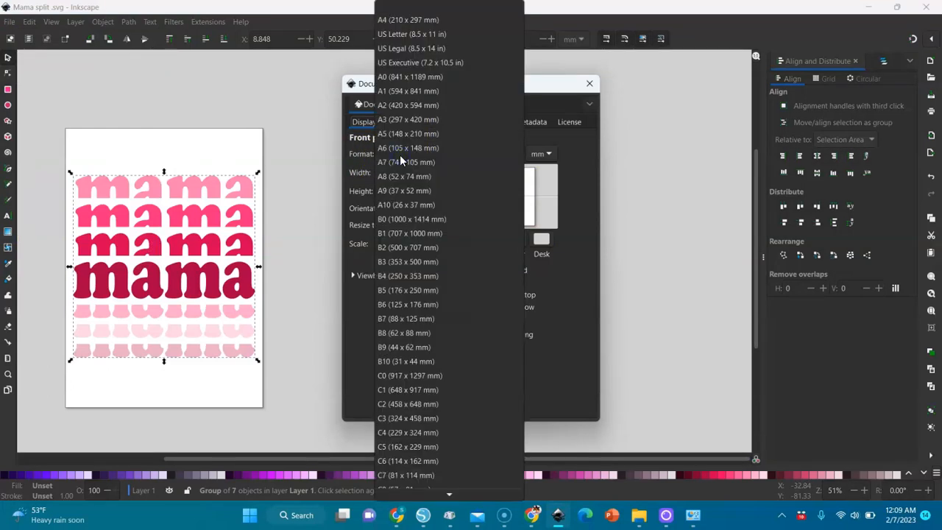
{"action": "left_click", "coordinate": [410, 31]}
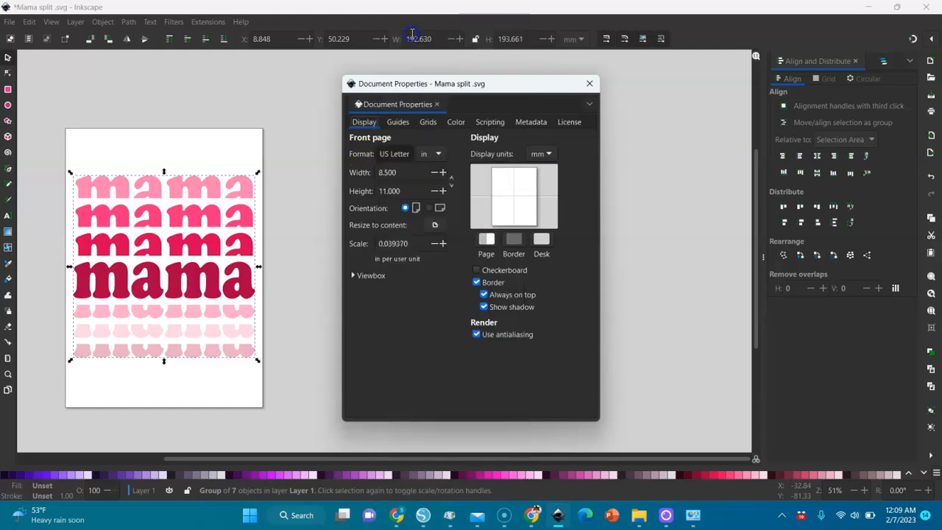
{"action": "left_click", "coordinate": [590, 84]}
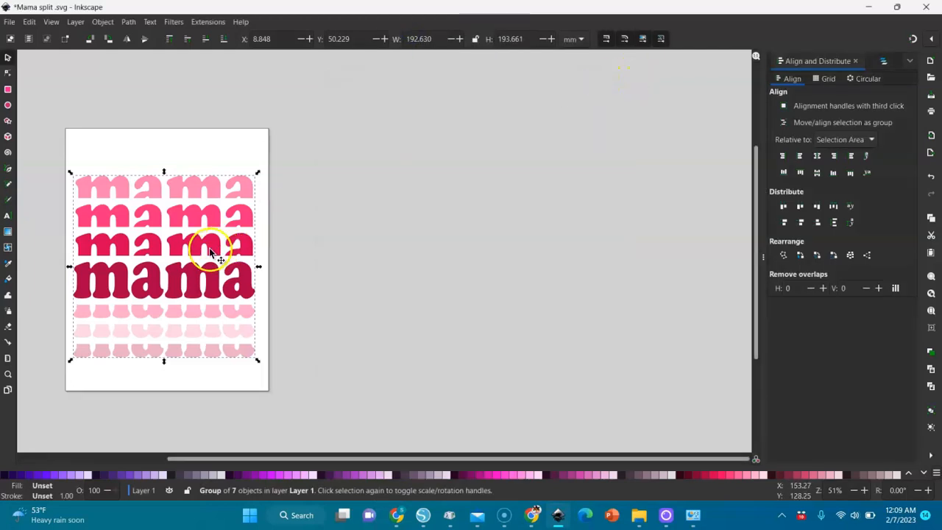
{"action": "left_click_drag", "start_coordinate": [211, 251], "coordinate": [215, 252]}
{"action": "left_click_drag", "start_coordinate": [216, 251], "coordinate": [212, 251]}
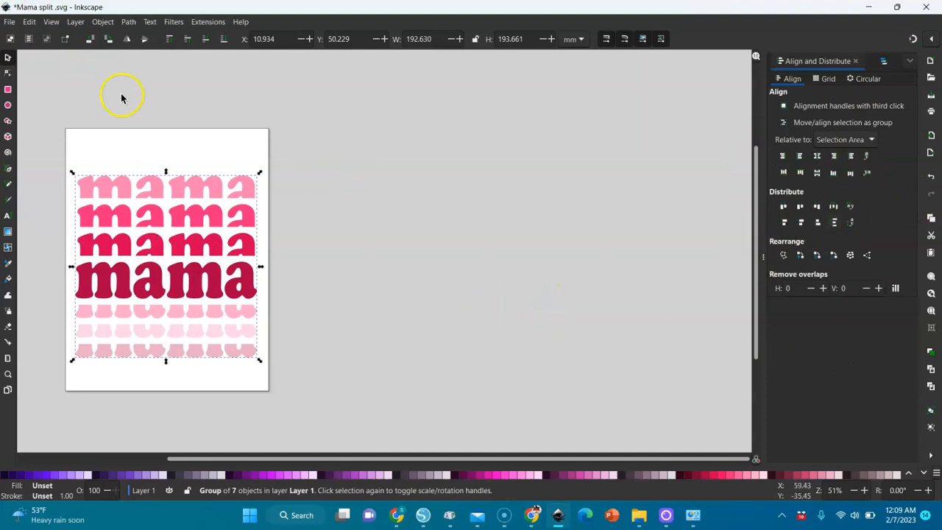
Export the page as a 300 DPI PNG named "Mama split" in the Downloads folder, without replacing the exported file.
{"action": "left_click", "coordinate": [9, 22]}
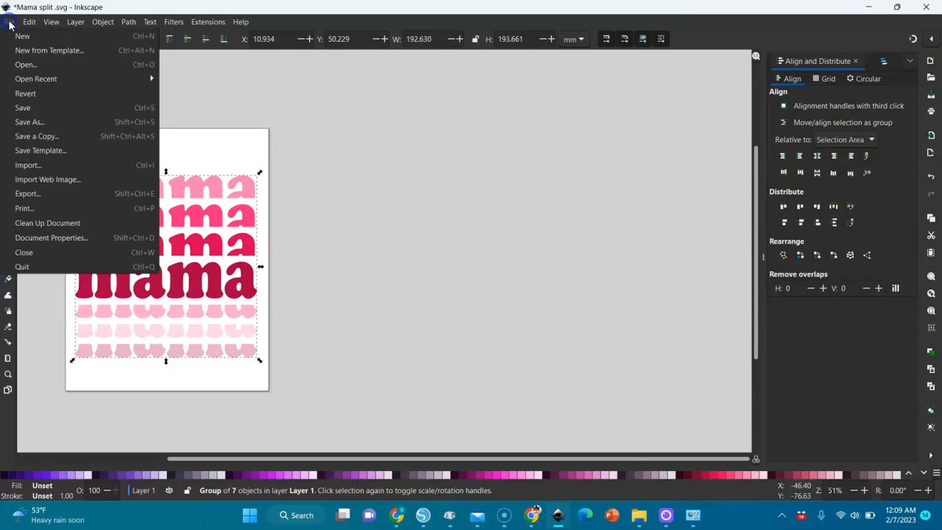
{"action": "left_click", "coordinate": [33, 192]}
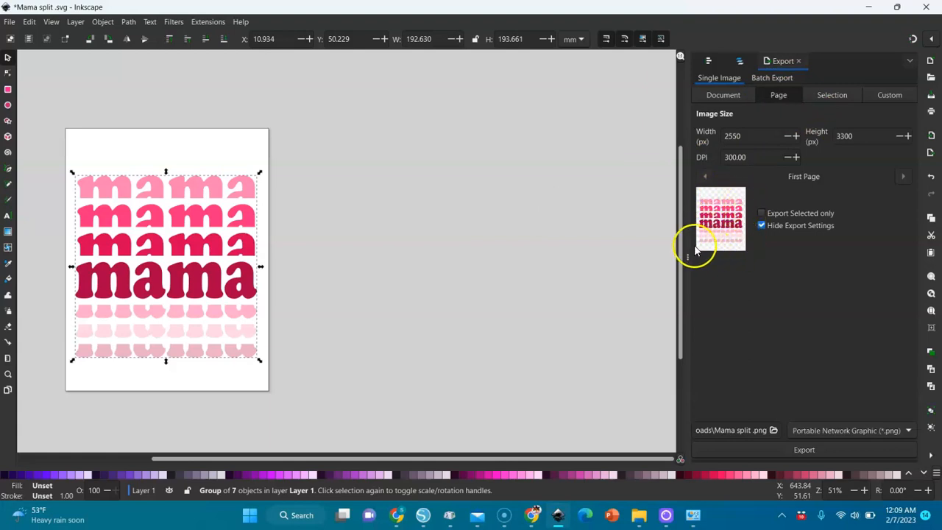
{"action": "left_click", "coordinate": [774, 430]}
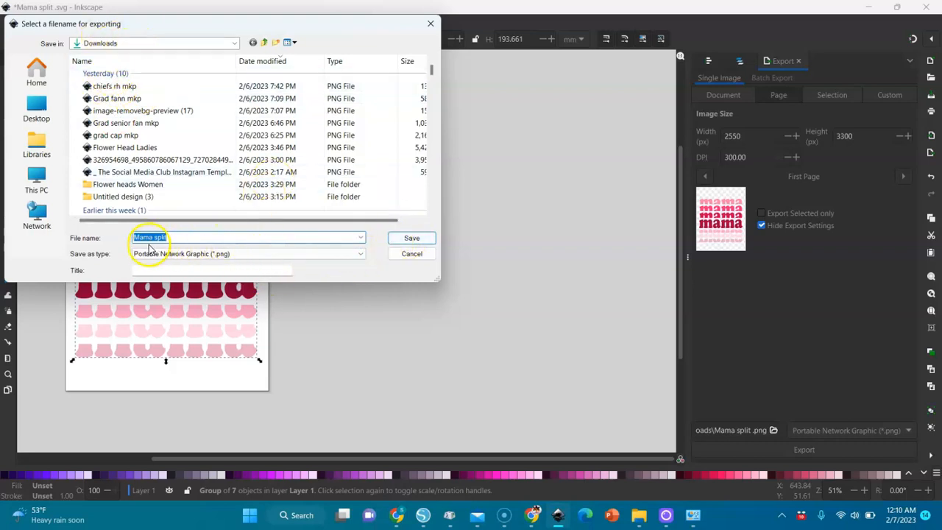
{"action": "left_click", "coordinate": [412, 241]}
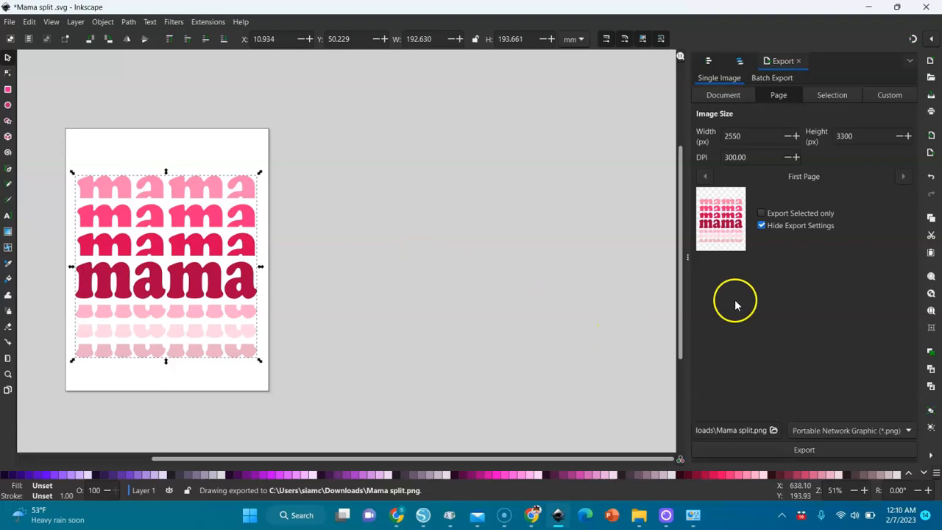
{"action": "left_click", "coordinate": [804, 450]}
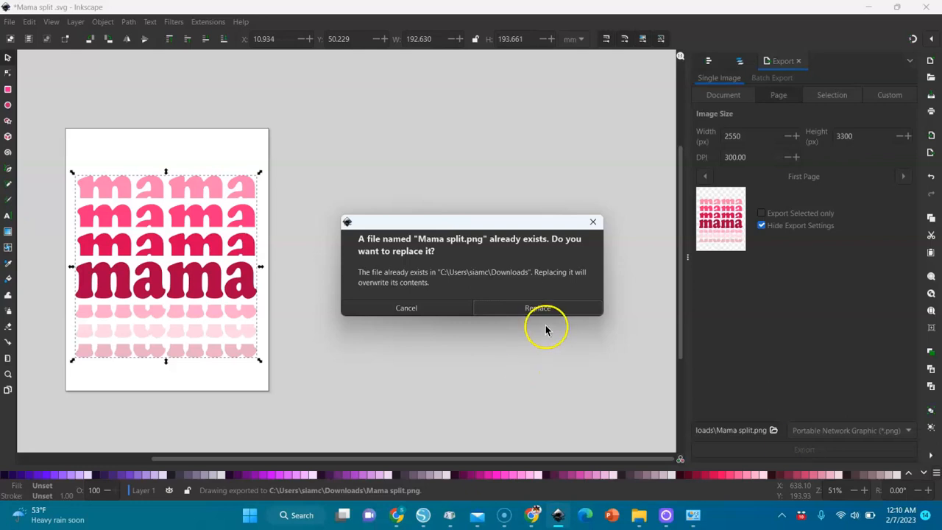
{"action": "left_click", "coordinate": [409, 309]}
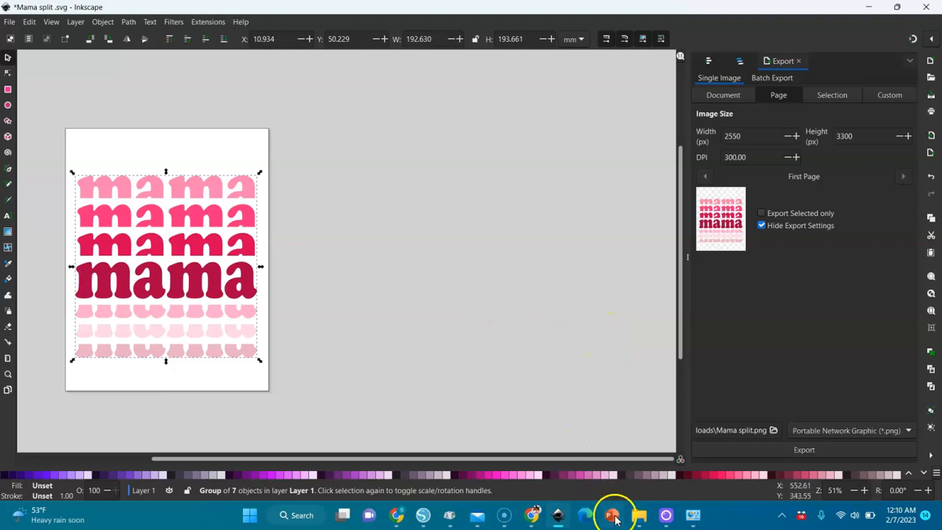
Switch to File Explorer, check the "Mama split" PNG and SVG files in the Downloads folder, and return to the Inkscape design.
{"action": "left_click", "coordinate": [638, 514]}
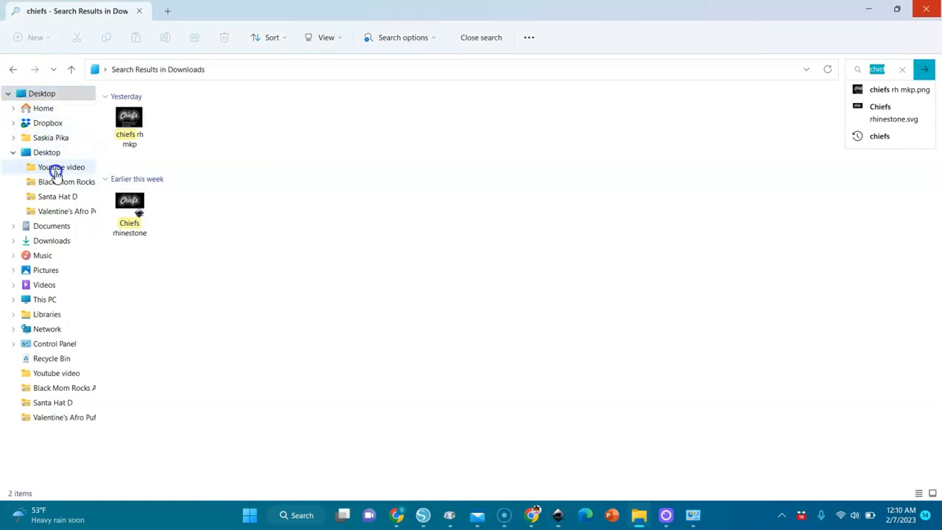
{"action": "left_click", "coordinate": [48, 243]}
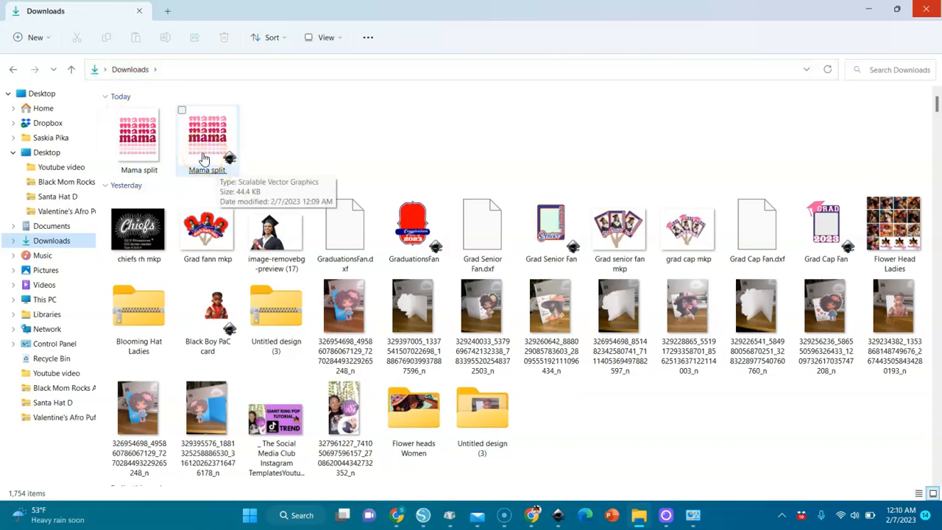
{"action": "left_click", "coordinate": [131, 155]}
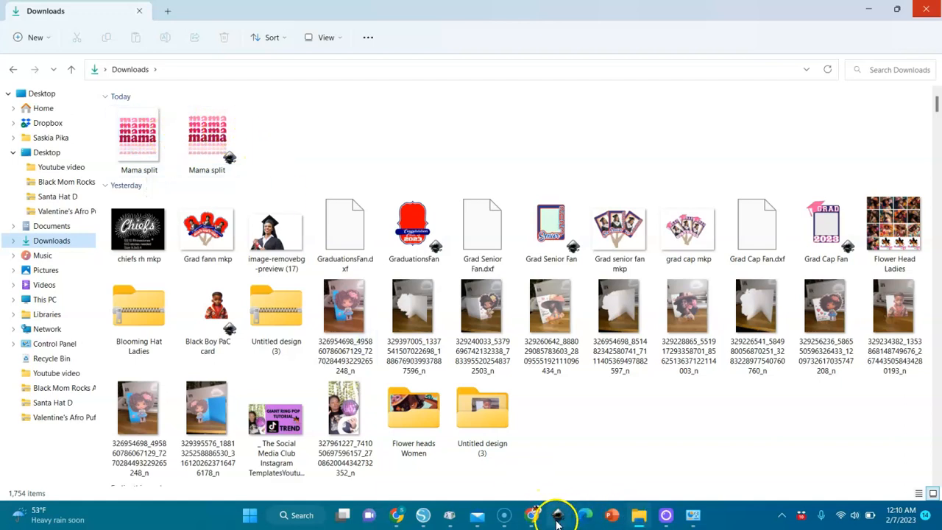
{"action": "mouse_move", "coordinate": [560, 519]}
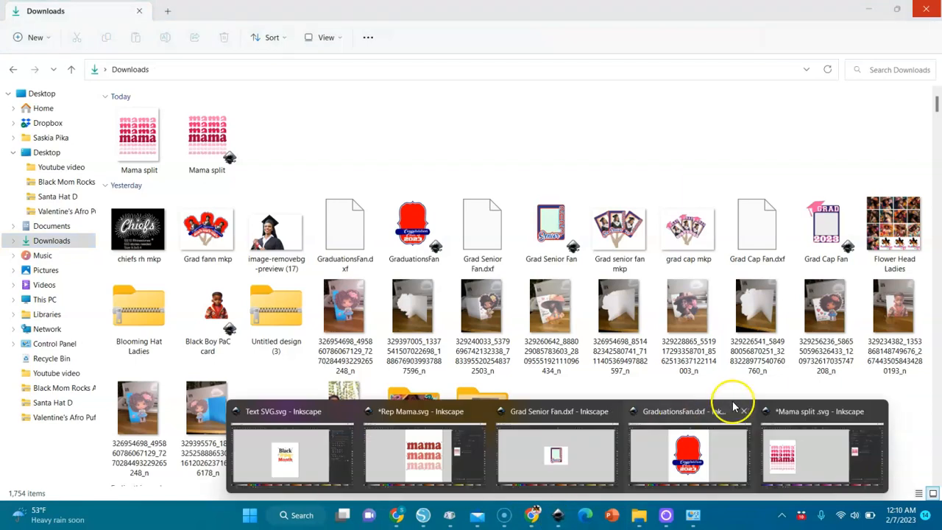
{"action": "left_click", "coordinate": [790, 467]}
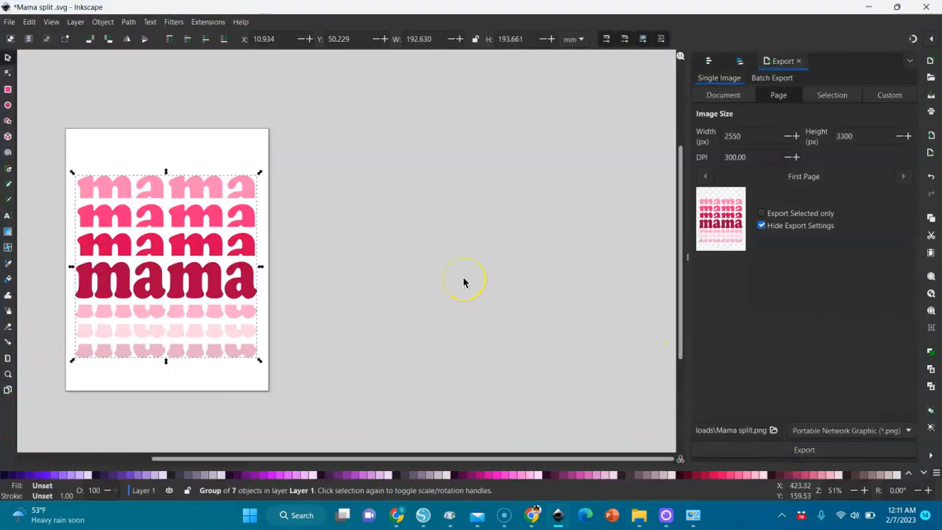